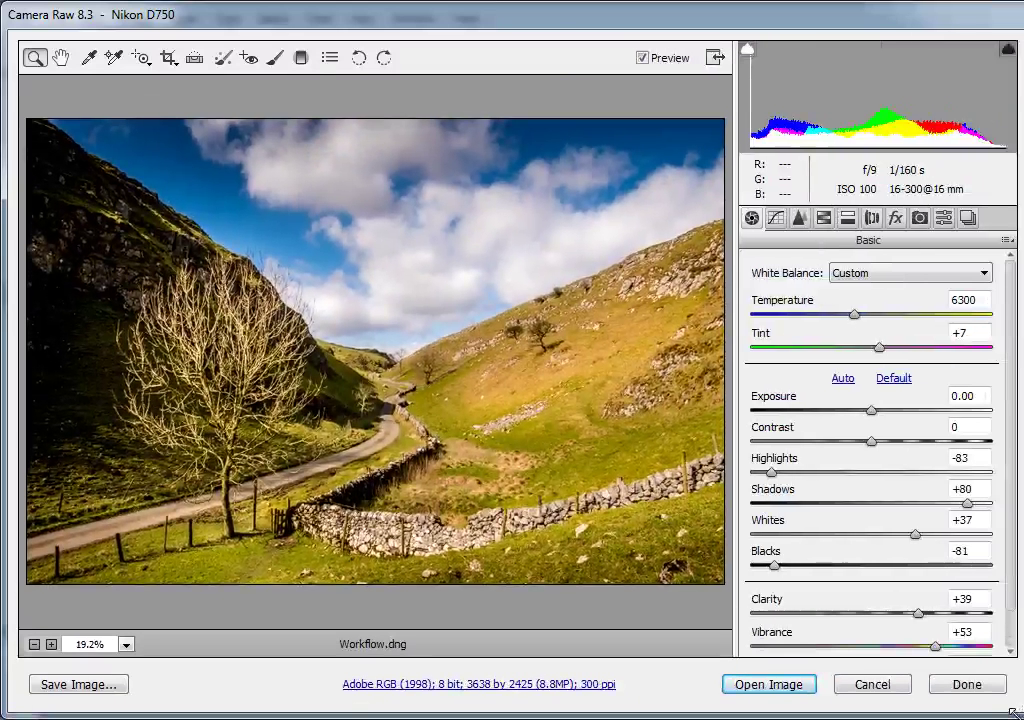
Step: Review the Tone Curve and Detail panels, ending on the HSL / Grayscale Saturation sliders, all at 0
click(776, 220)
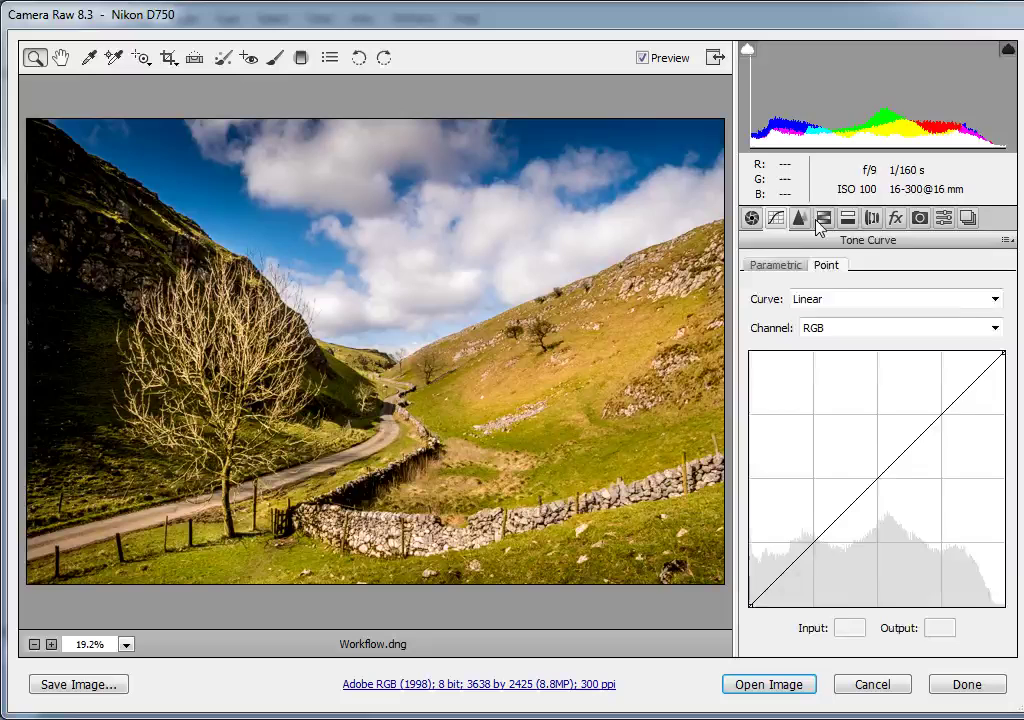
click(800, 220)
click(823, 220)
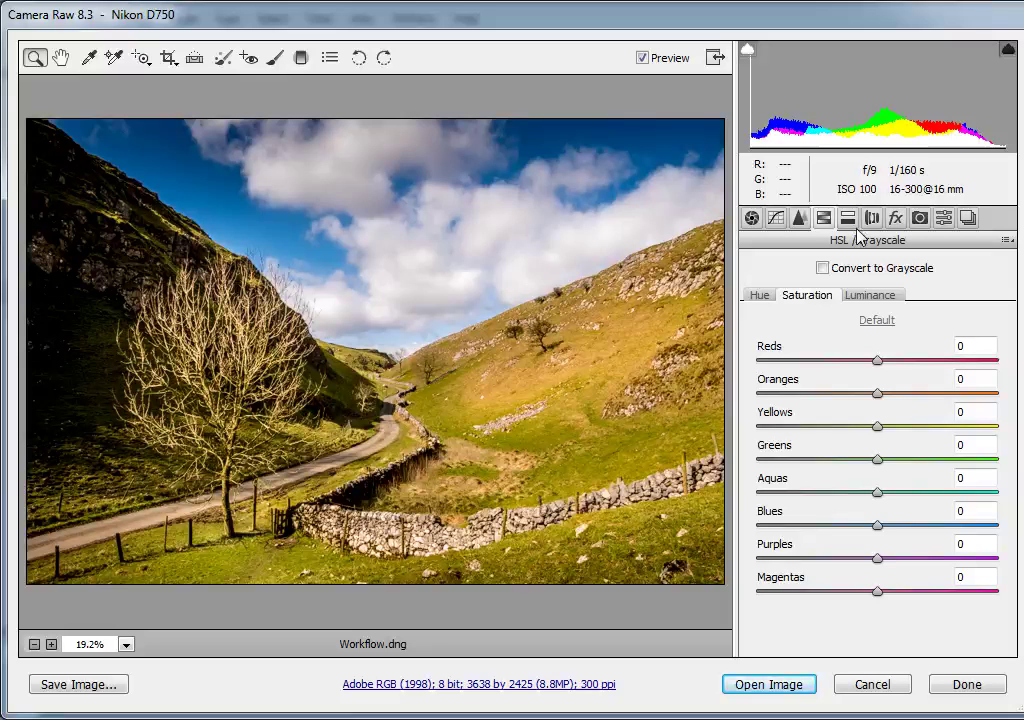
Step: Set Basic exposure -2.50, contrast +57, shadows -23, whites -70, then shift the dialog left
click(751, 217)
drag(871, 410, 824, 412)
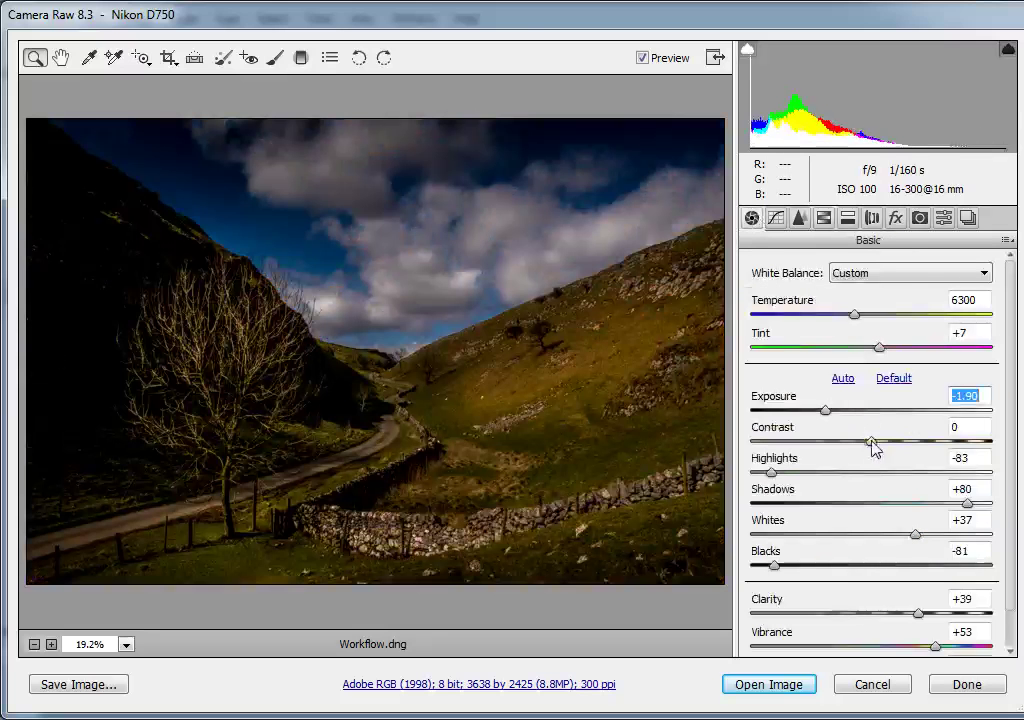
drag(871, 441, 940, 445)
drag(967, 503, 843, 505)
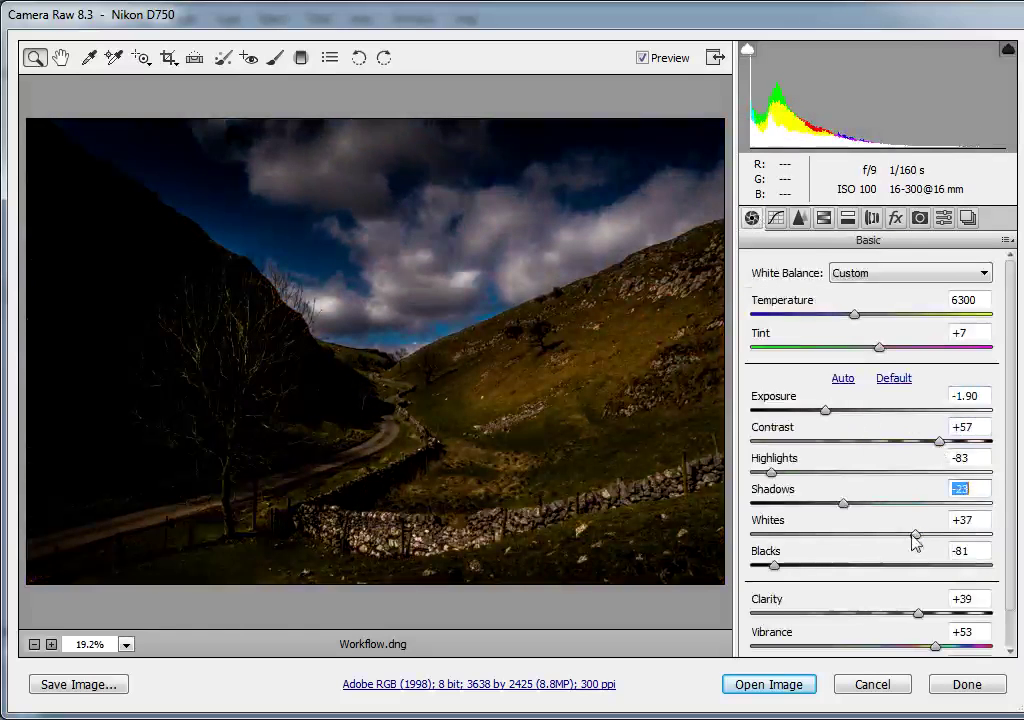
drag(914, 535, 964, 567)
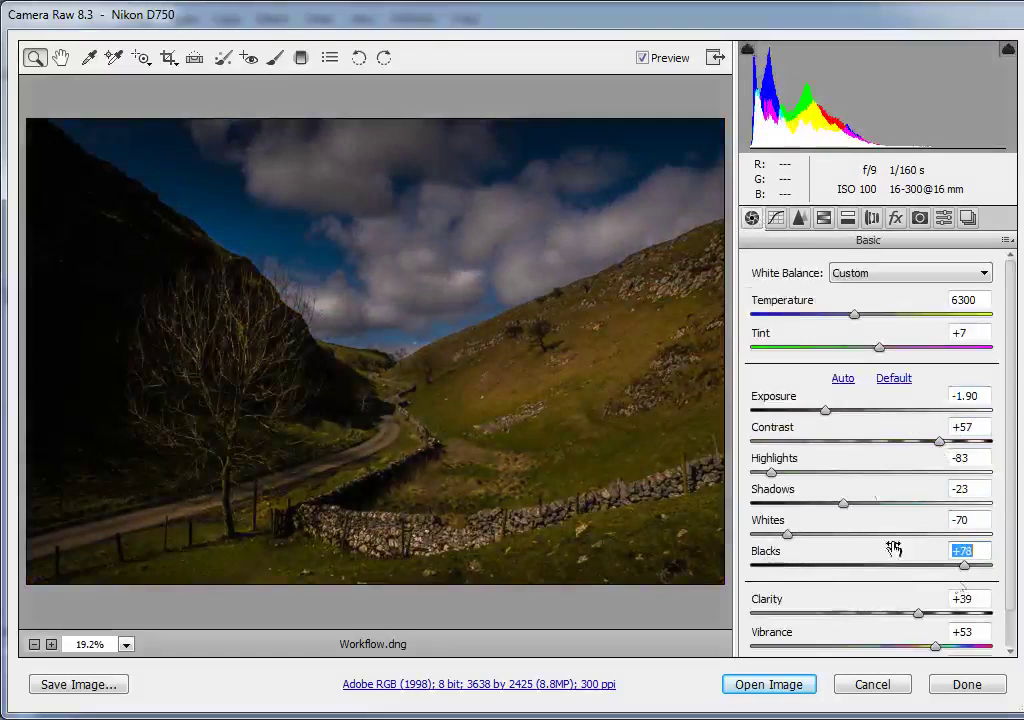
drag(825, 412, 866, 411)
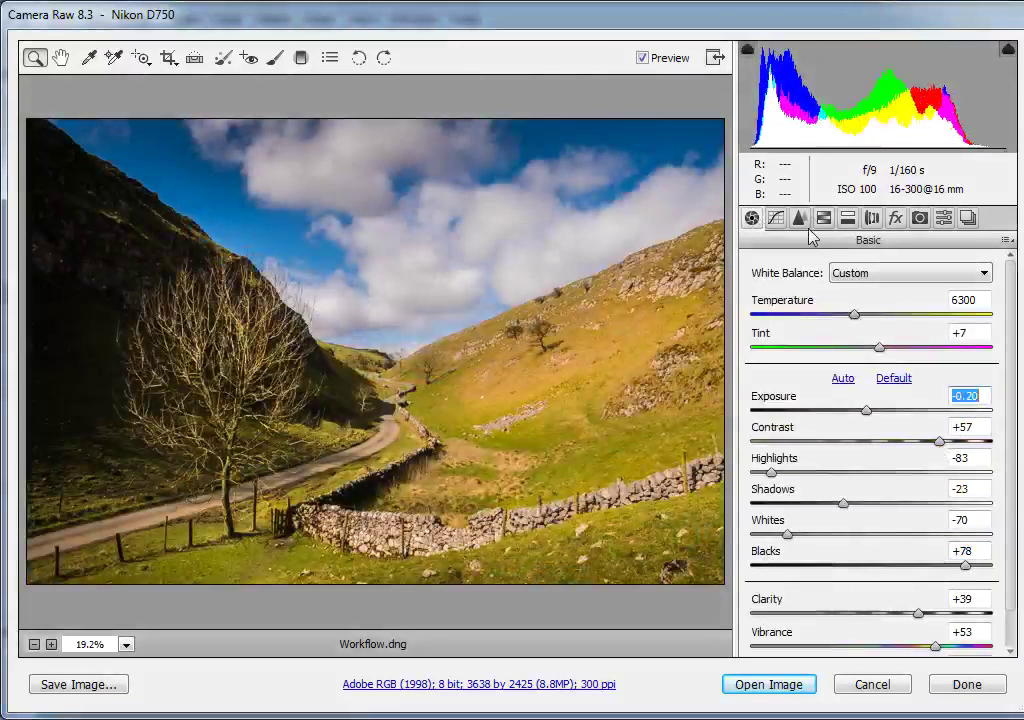
click(811, 410)
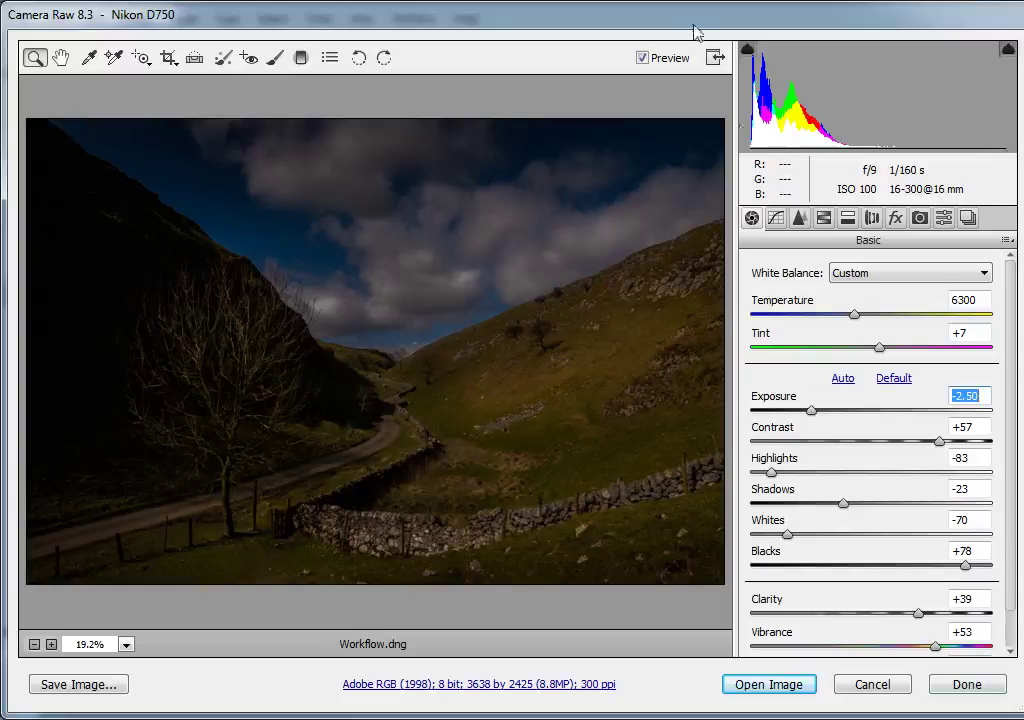
drag(693, 27, 507, 27)
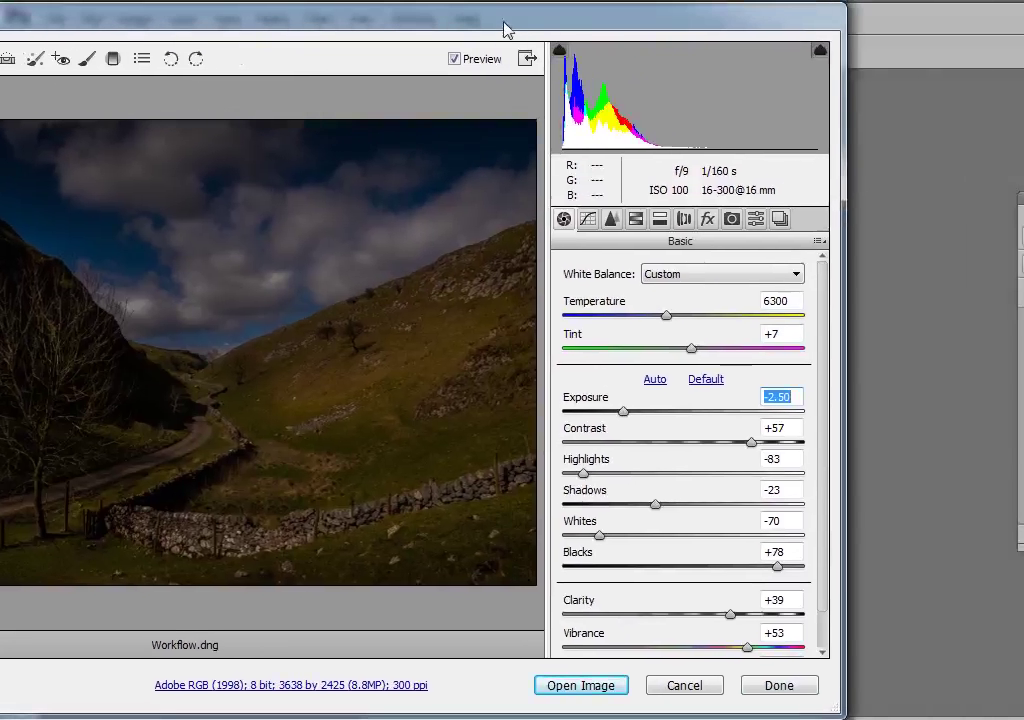
Step: Reset the Basic settings to Camera Raw Defaults and move the dialog back into place
click(818, 241)
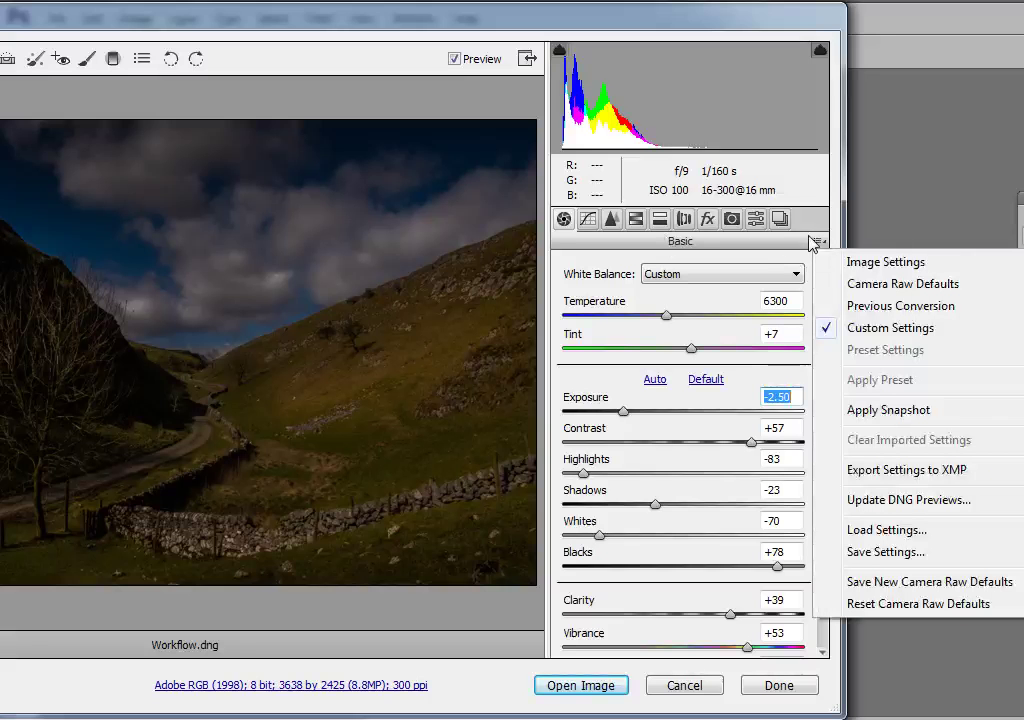
click(903, 284)
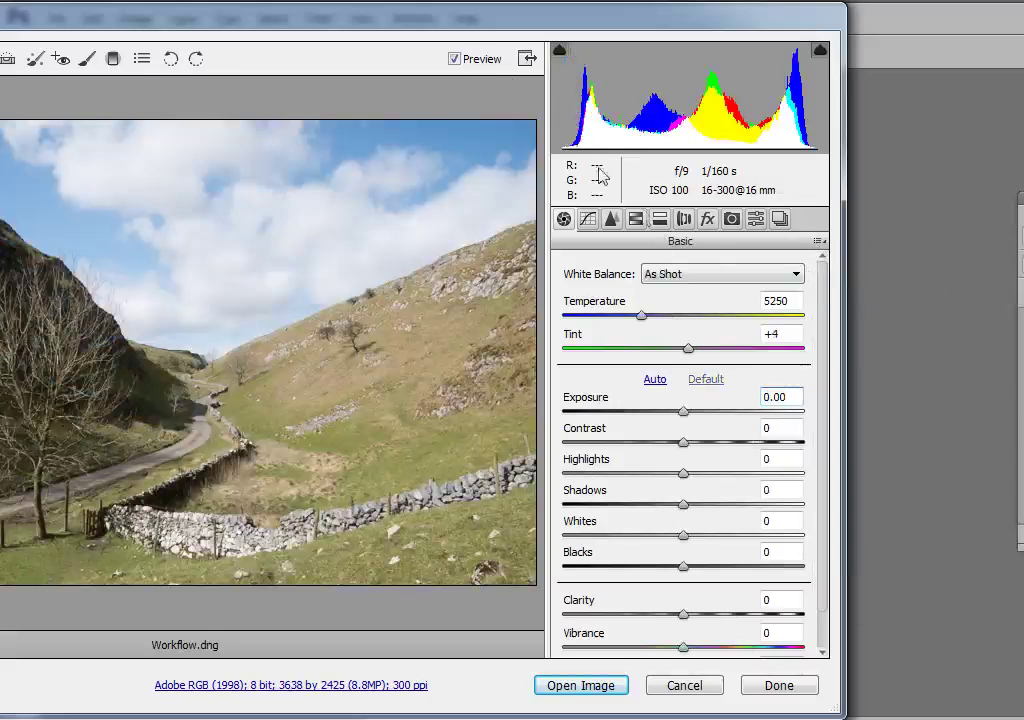
drag(581, 18, 709, 18)
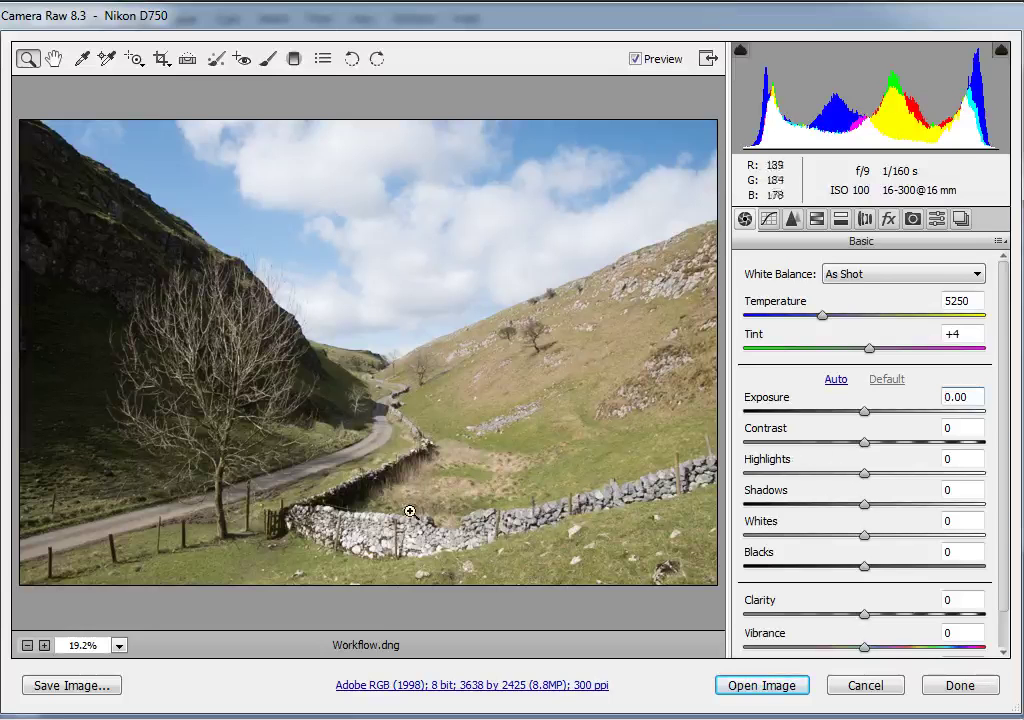
click(352, 60)
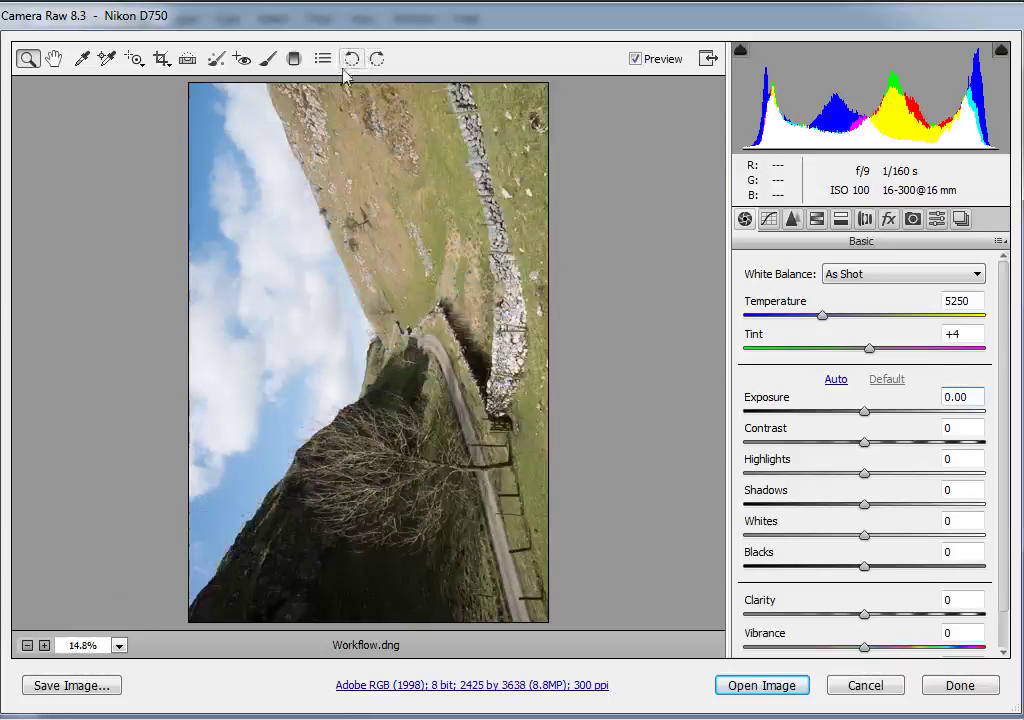
click(378, 60)
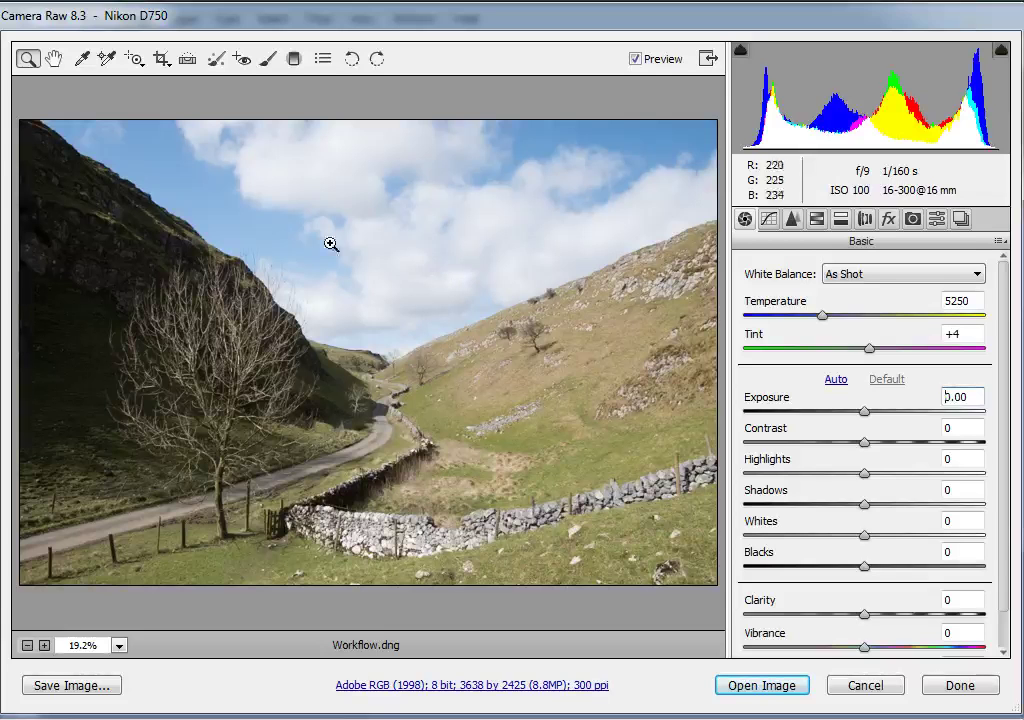
Step: Enable lens profile corrections with Make set to Tamron, and turn on Remove Chromatic Aberration
click(866, 220)
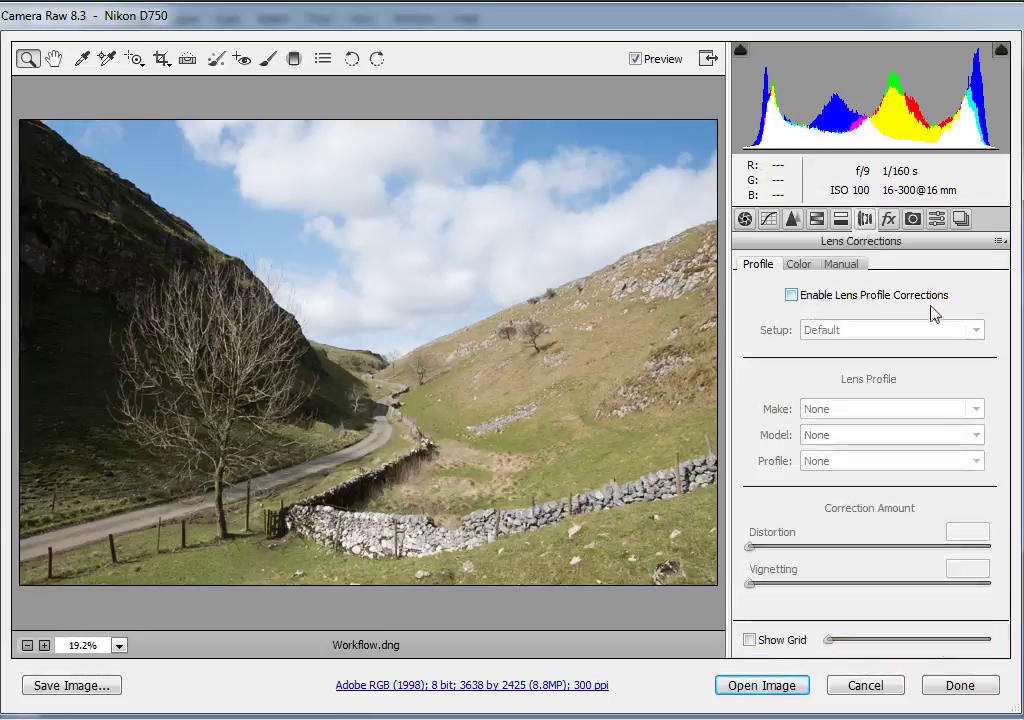
click(791, 295)
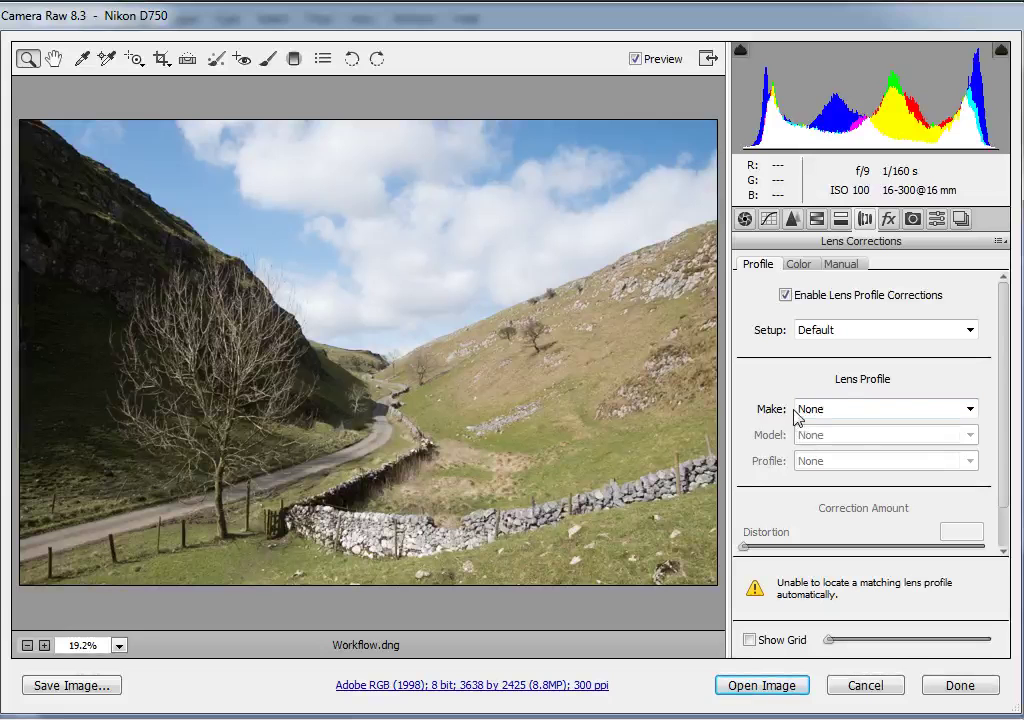
click(969, 410)
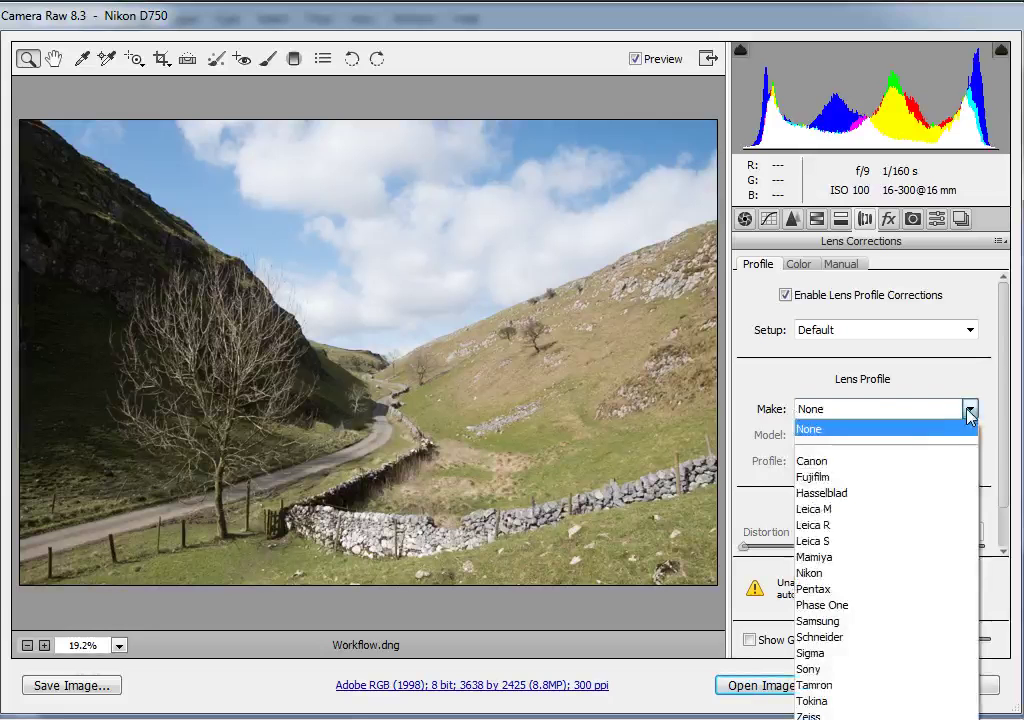
click(843, 685)
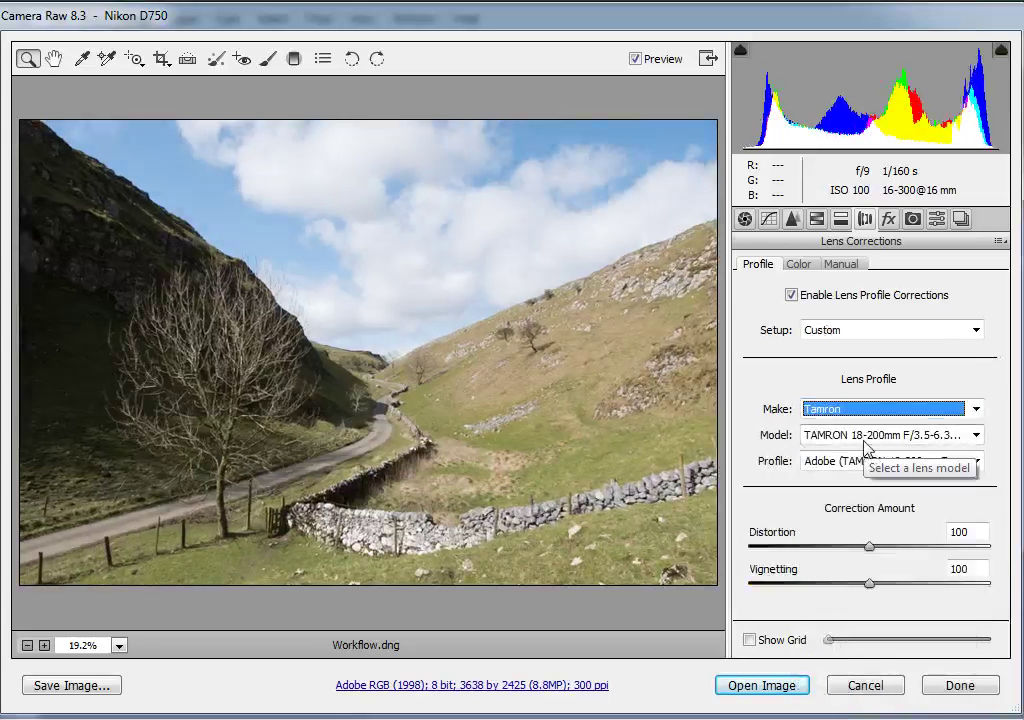
click(799, 265)
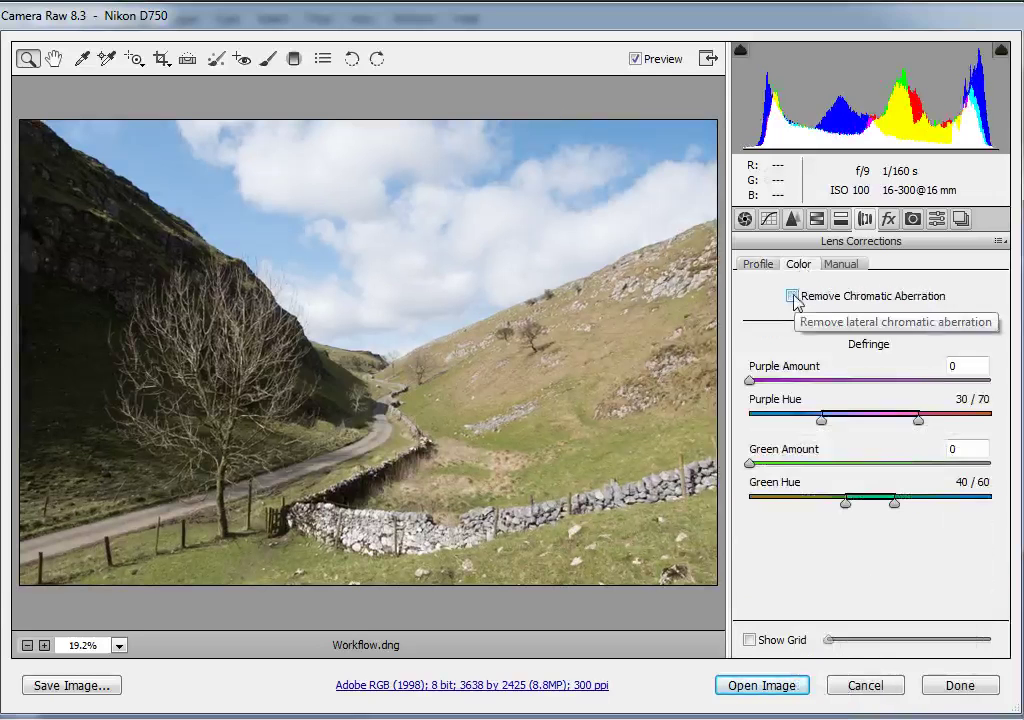
click(793, 297)
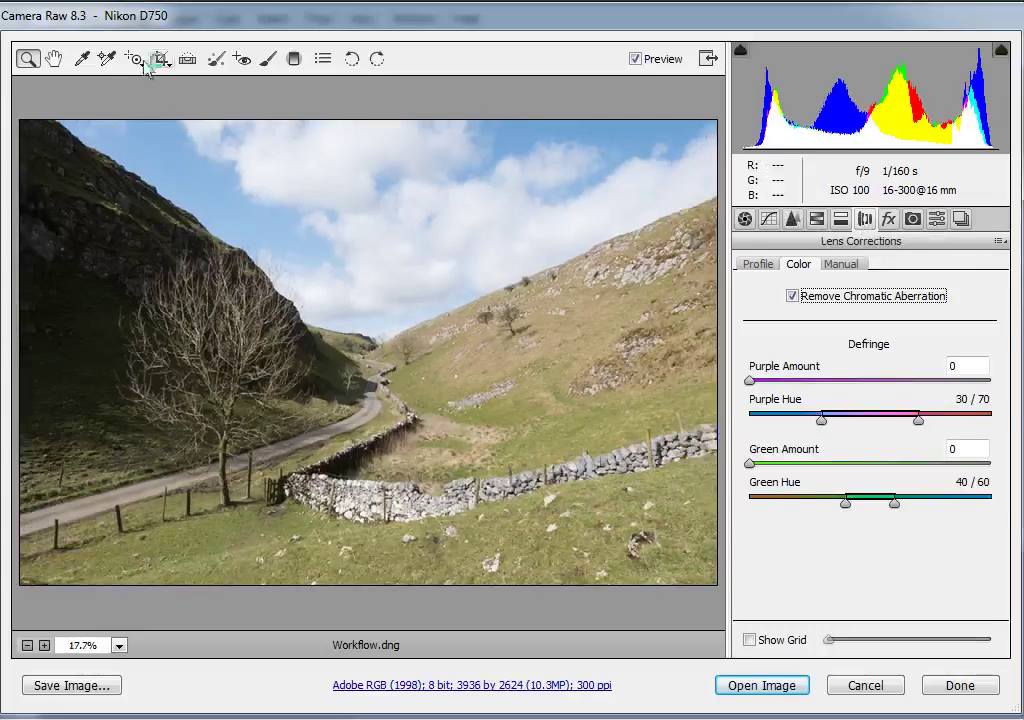
Step: Crop the landscape at a 2 to 3 ratio to a 3676 by 2451 frame
click(162, 60)
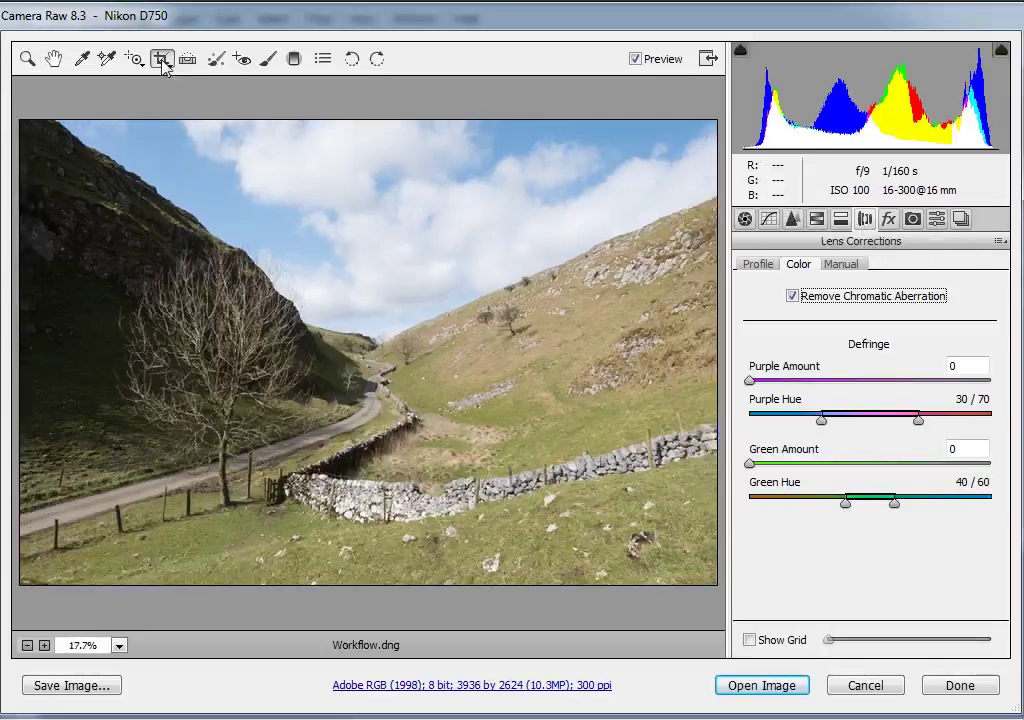
click(164, 62)
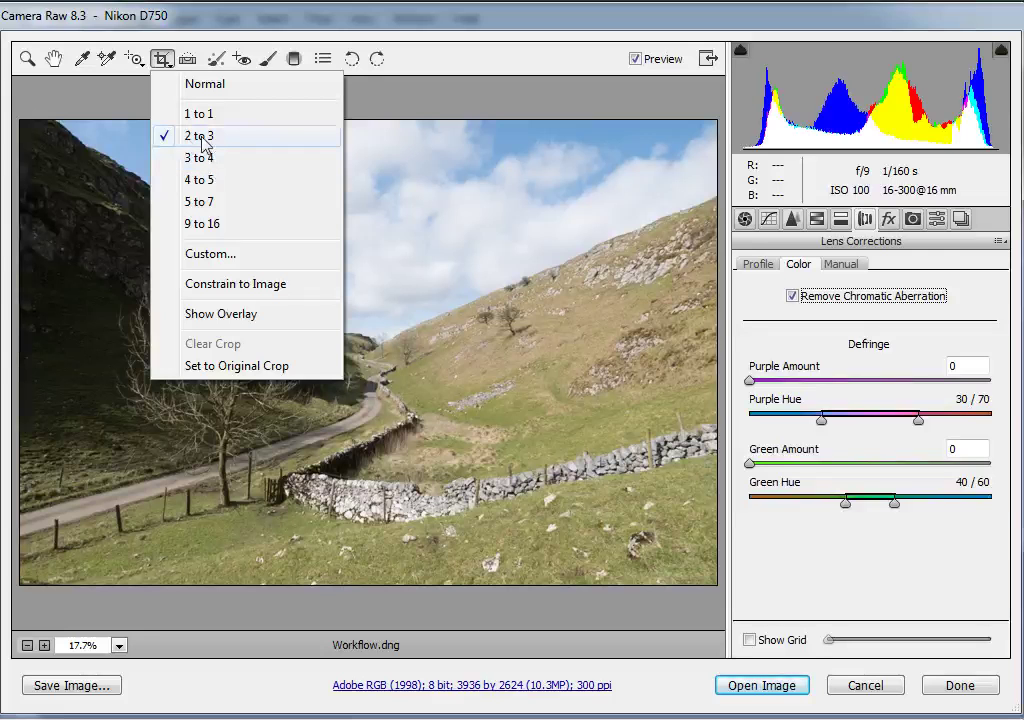
click(204, 138)
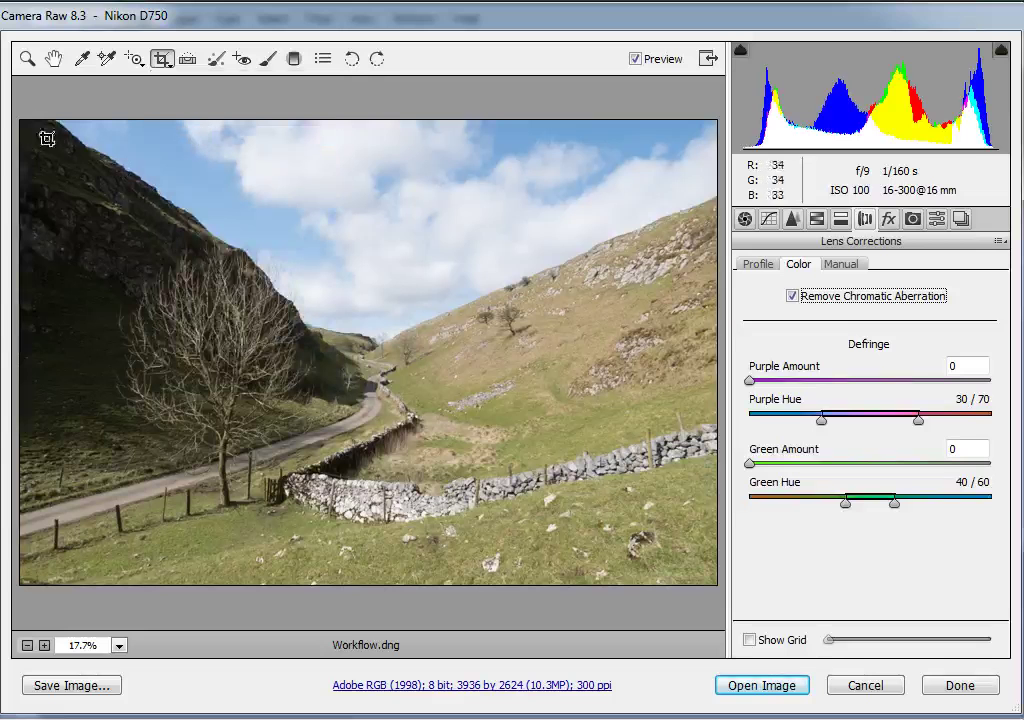
drag(32, 127, 678, 553)
drag(113, 265, 124, 265)
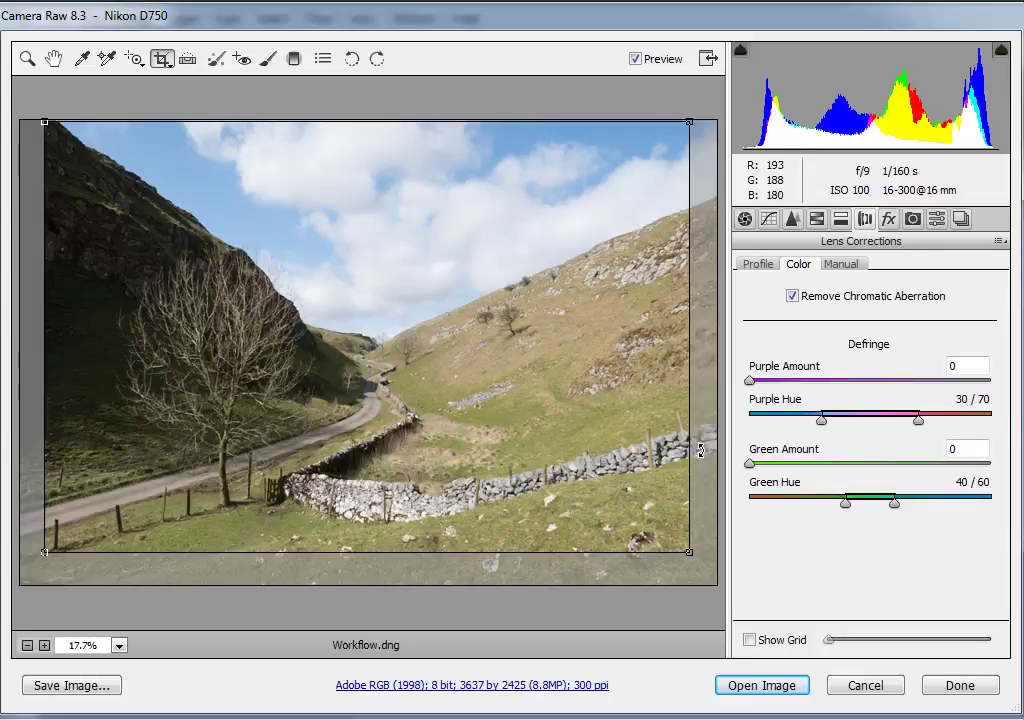
drag(688, 550, 696, 560)
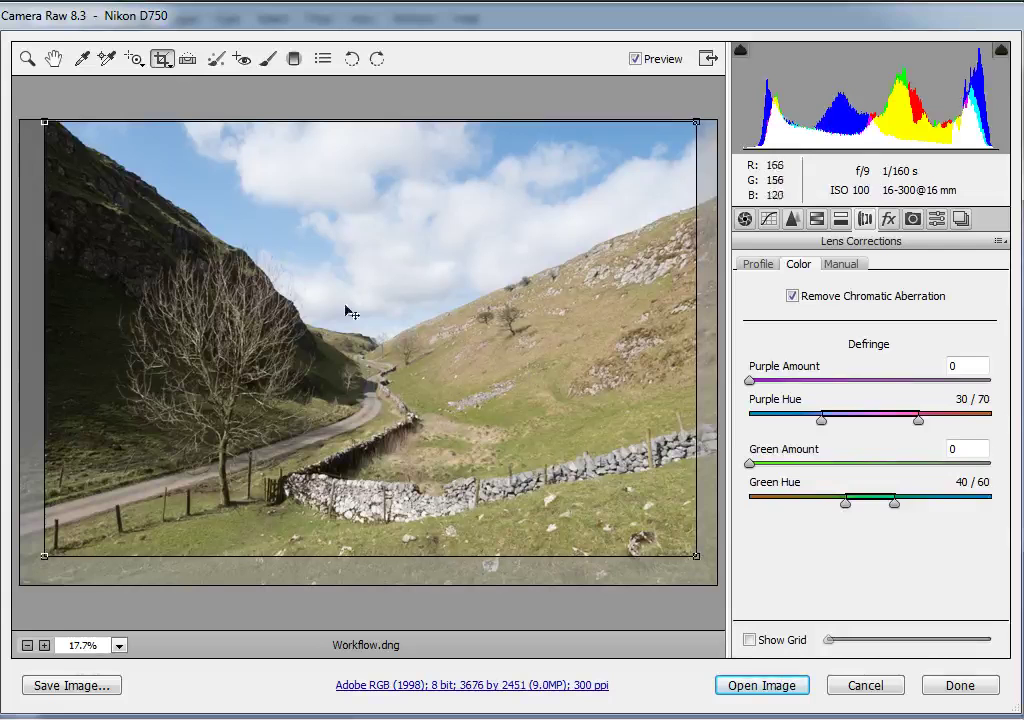
key(z)
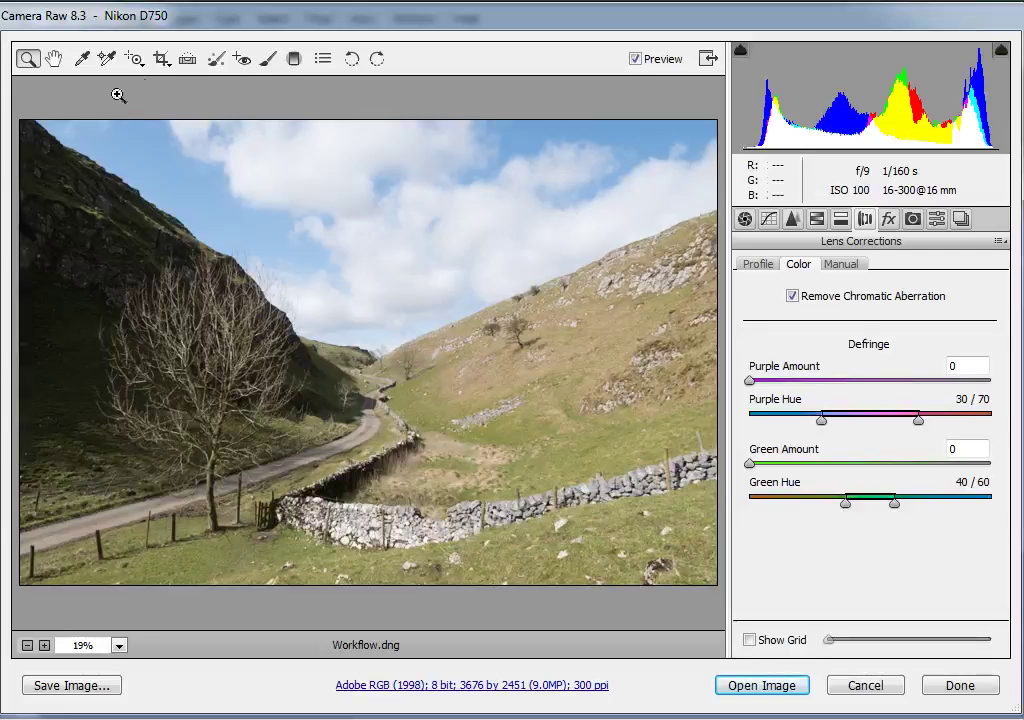
click(161, 59)
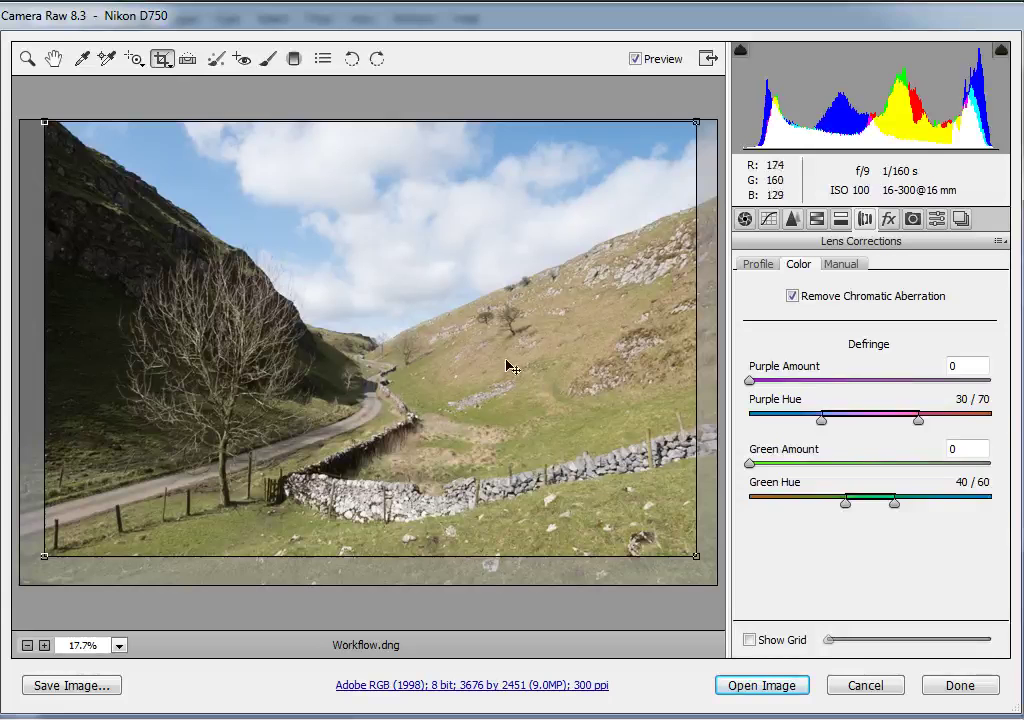
key(z)
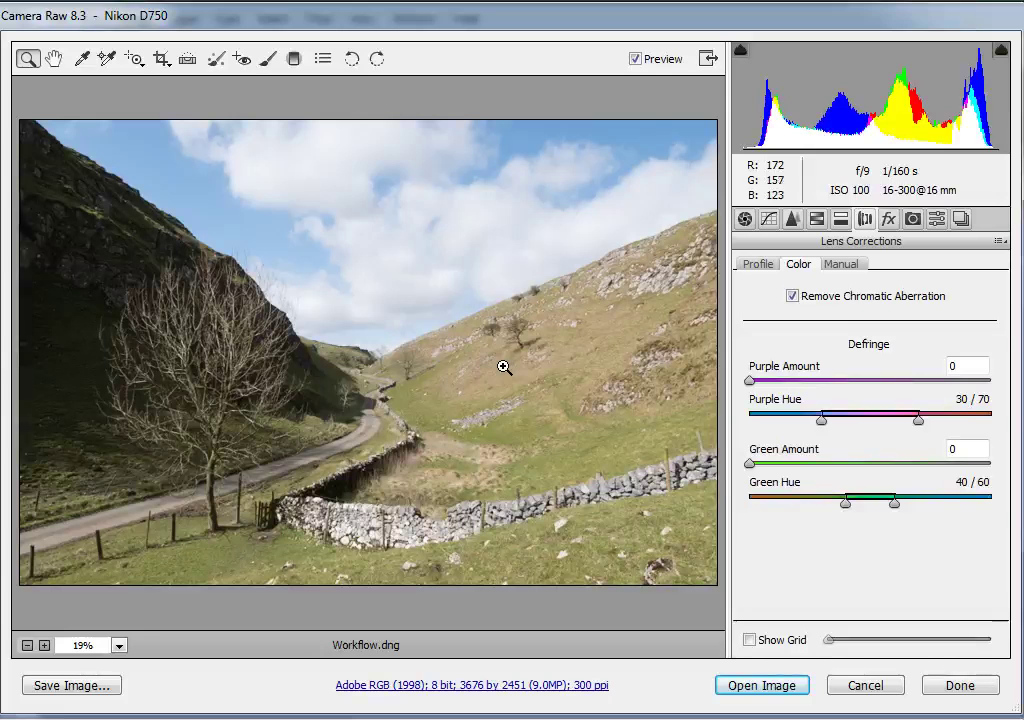
Step: Pull Highlights to -100 and lift Shadows to +86 in the Basic panel
click(744, 218)
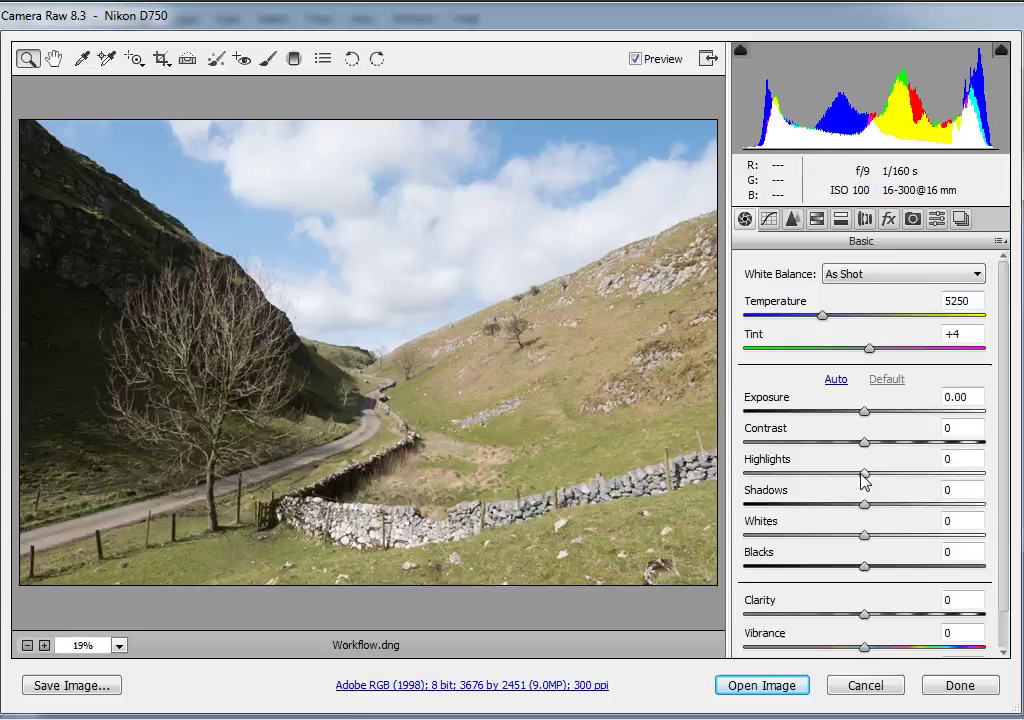
drag(862, 474, 740, 474)
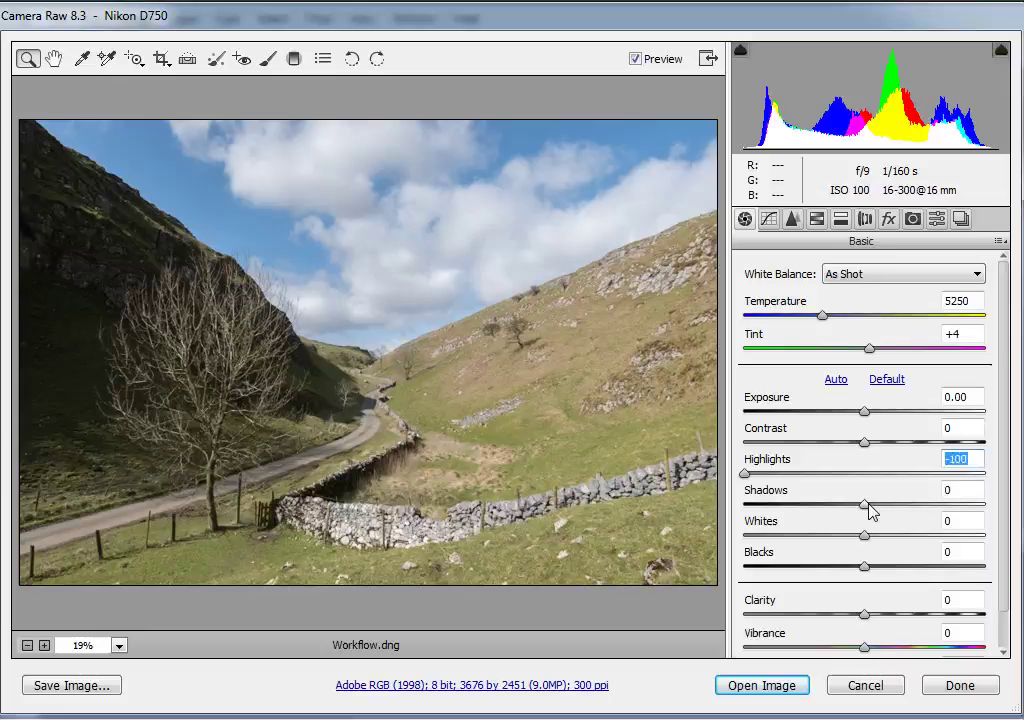
drag(869, 511, 965, 507)
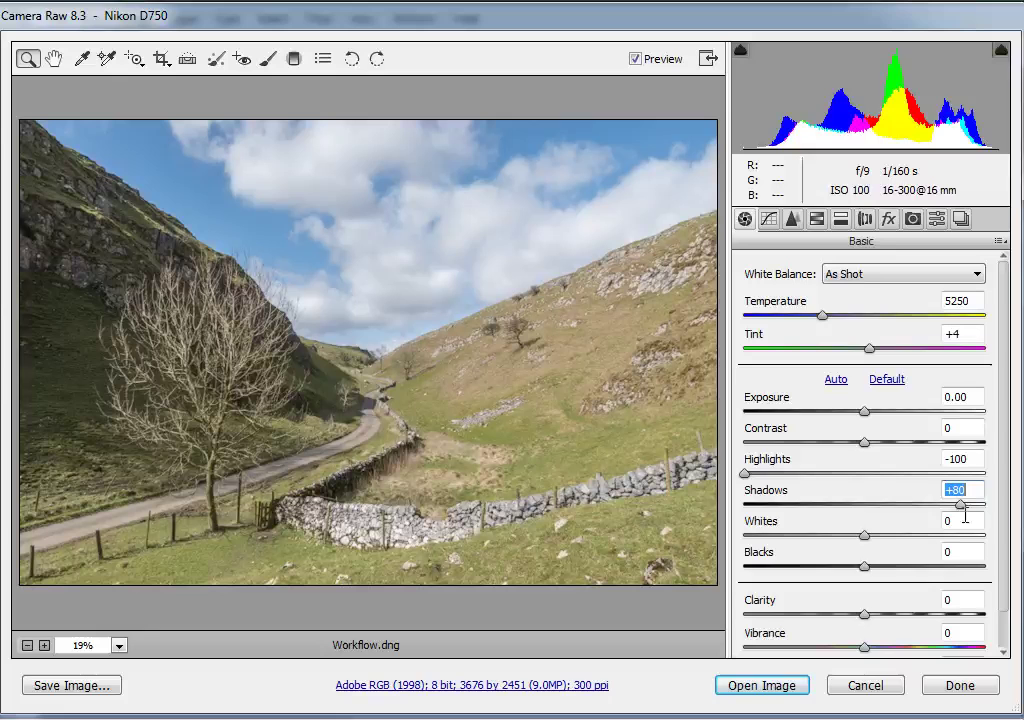
drag(959, 508, 995, 507)
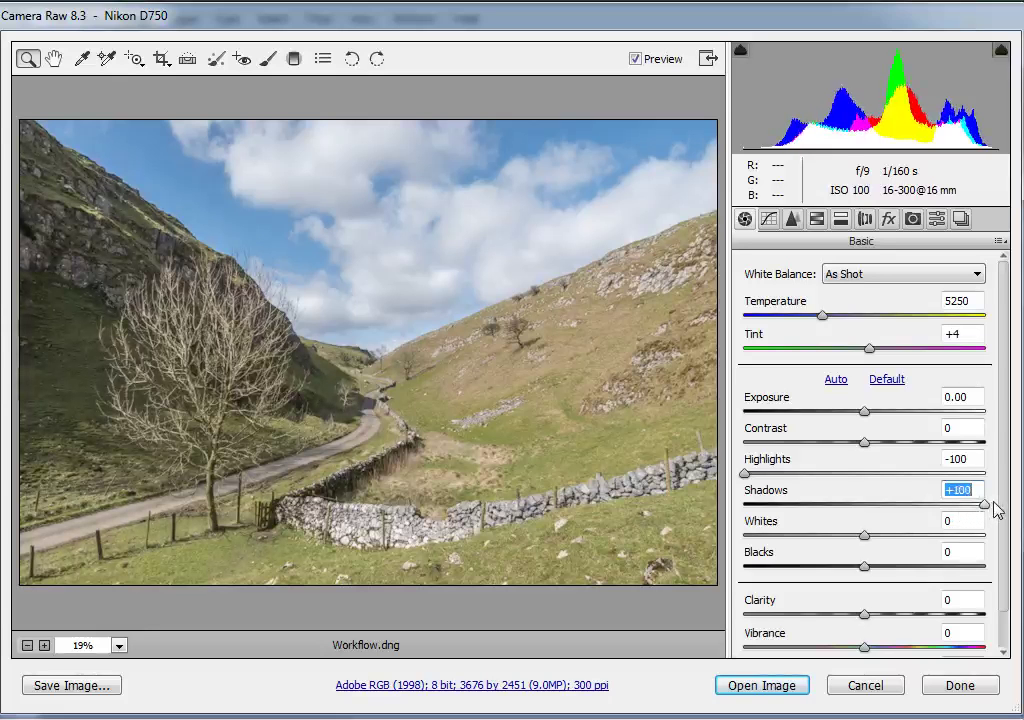
drag(995, 508, 968, 511)
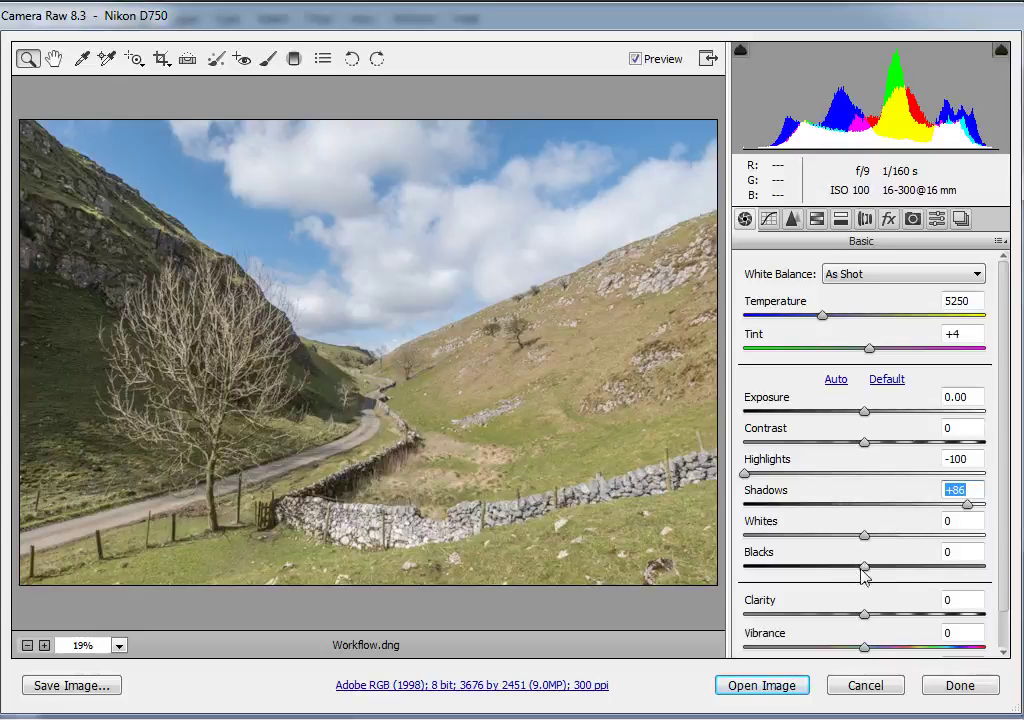
Step: Drag Blacks down to -82 while checking the black clipping preview
drag(866, 572, 786, 590)
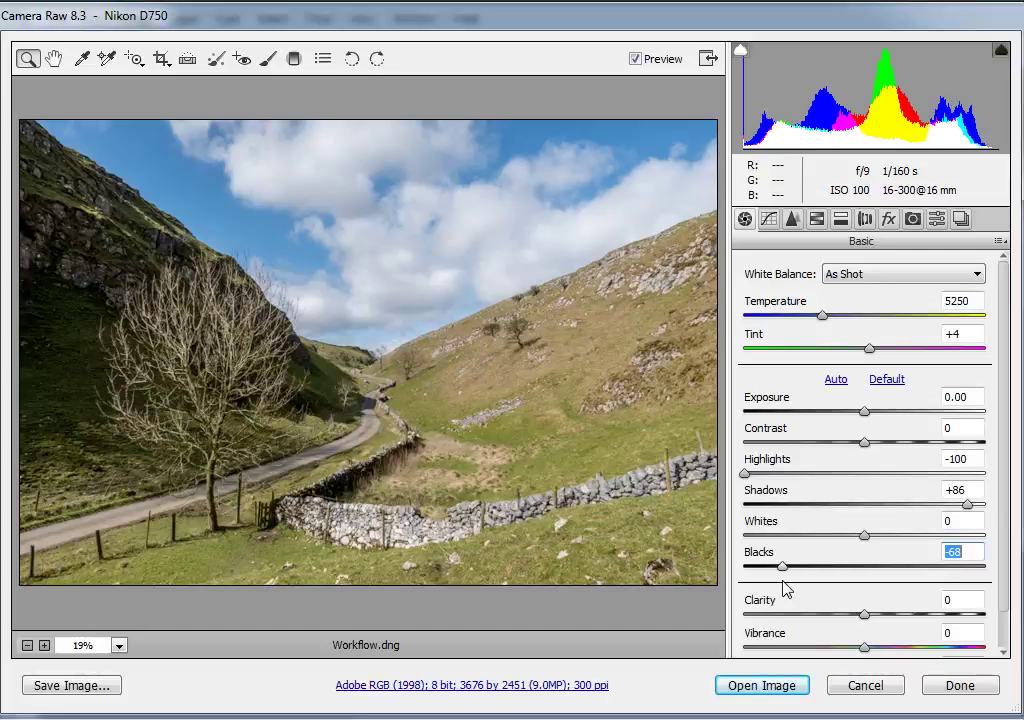
alt+click(786, 590)
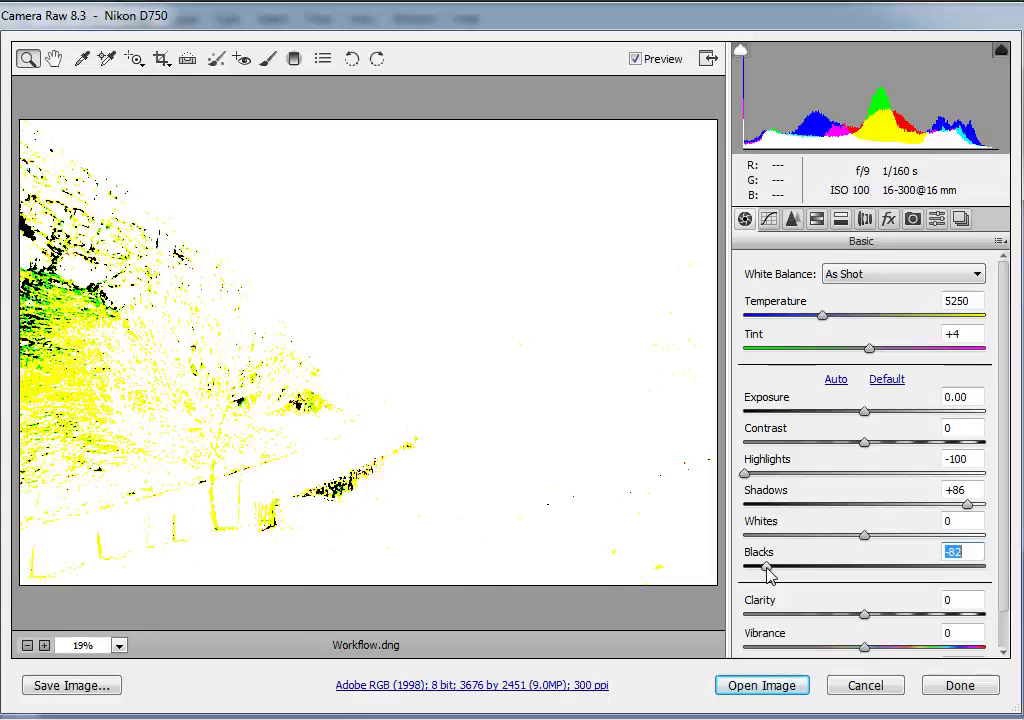
drag(767, 572, 767, 572)
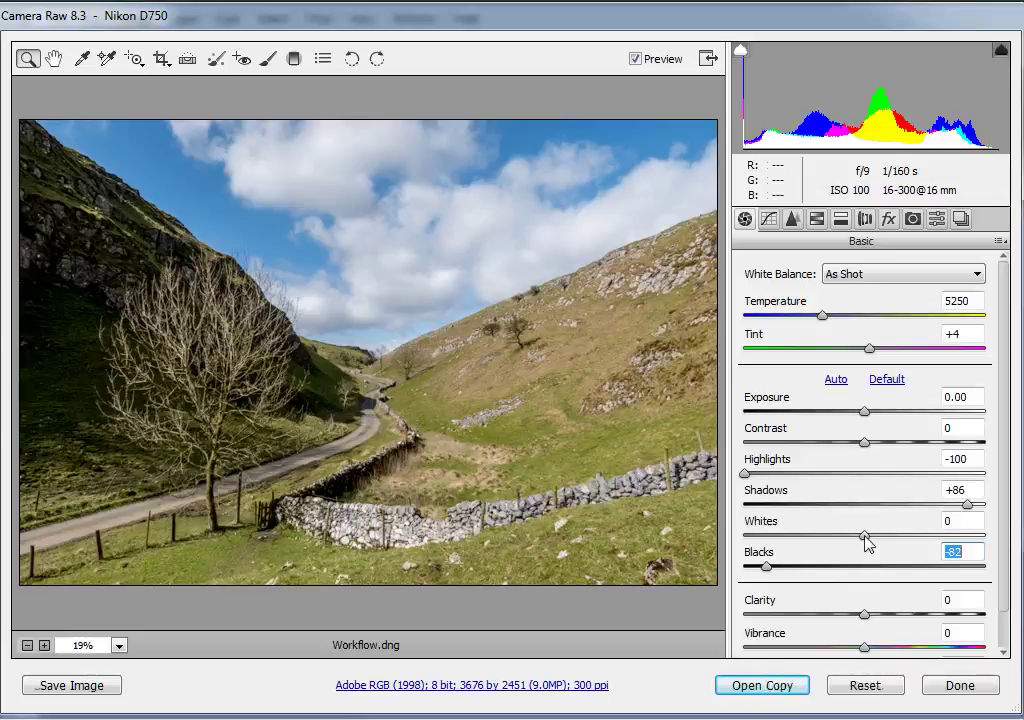
Step: Push Whites up, then settle at +48 with only small cloud patches clipping
drag(864, 542, 952, 538)
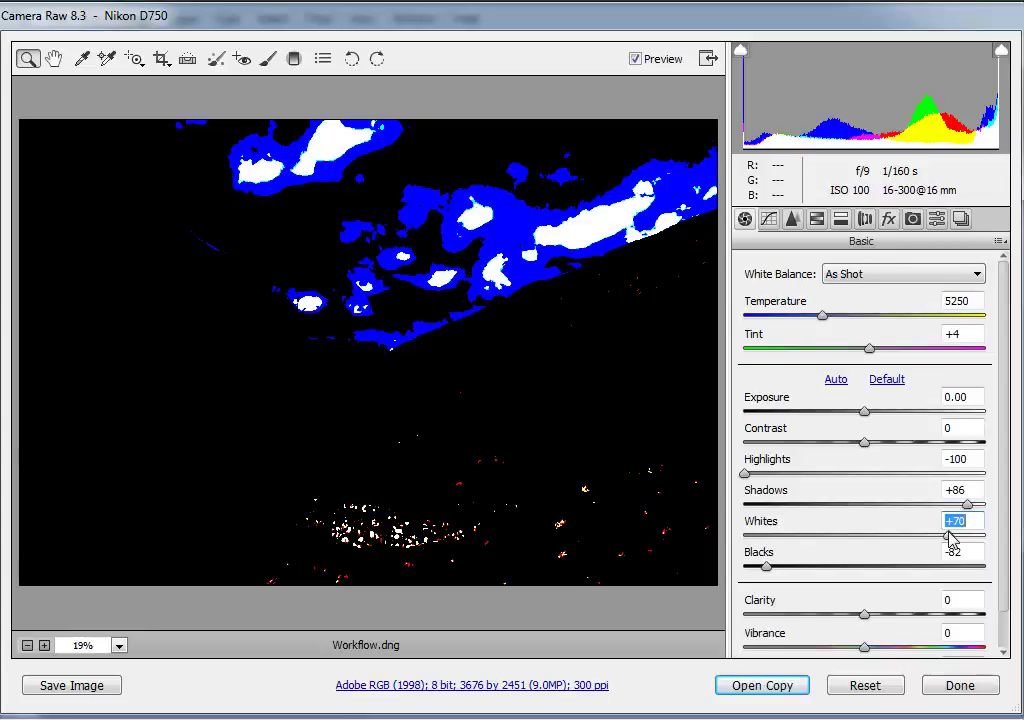
drag(948, 531, 925, 551)
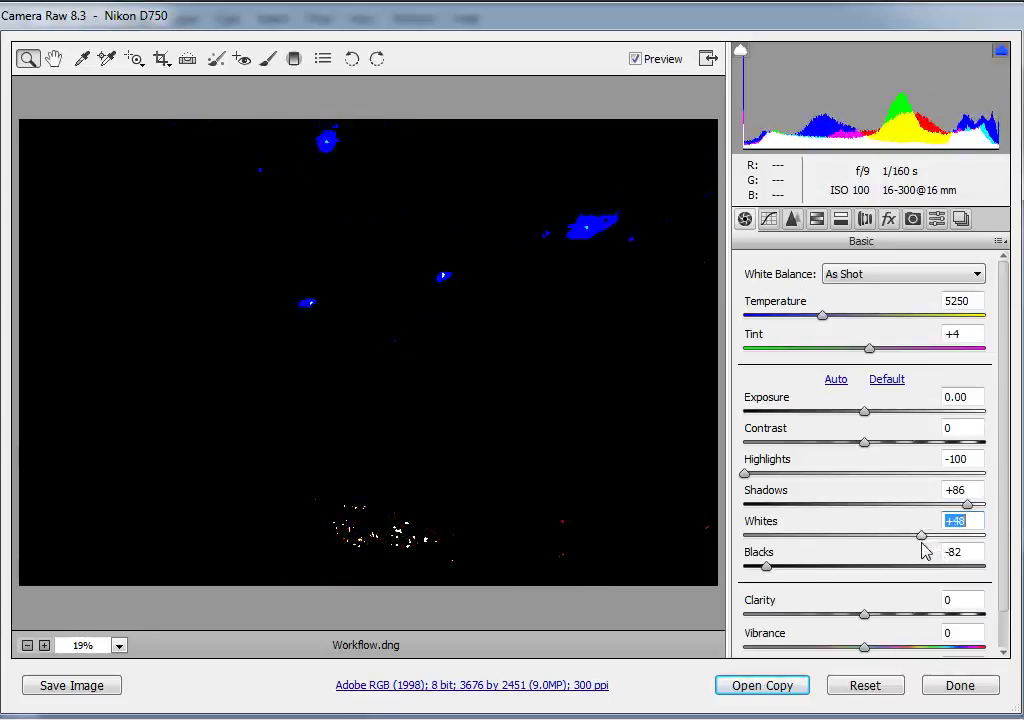
drag(925, 551, 922, 545)
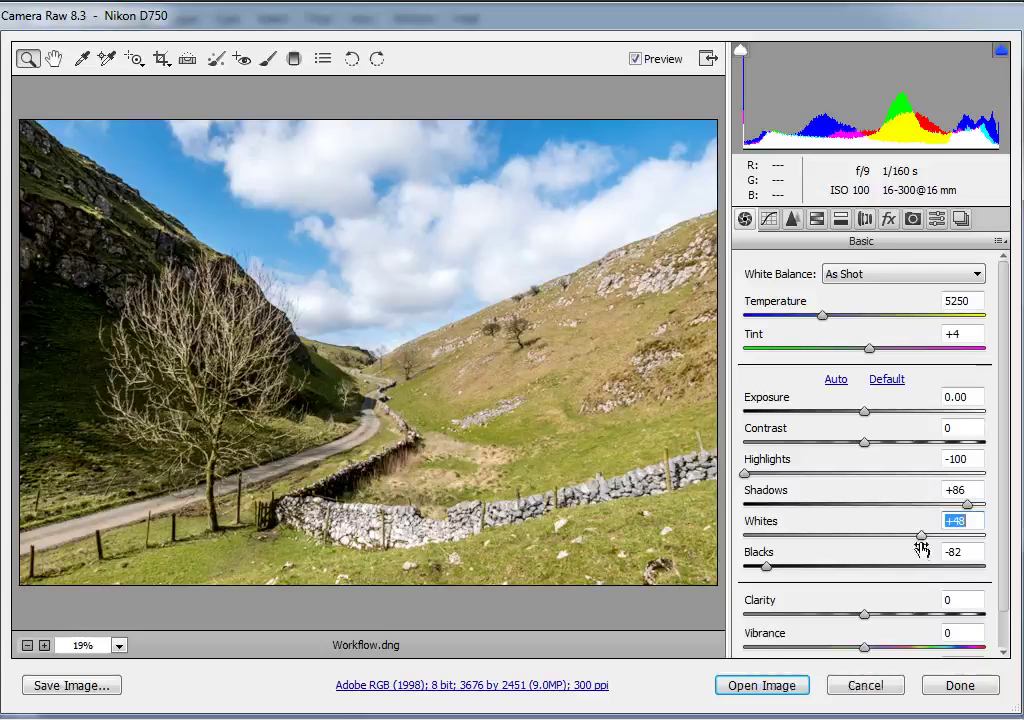
click(1001, 58)
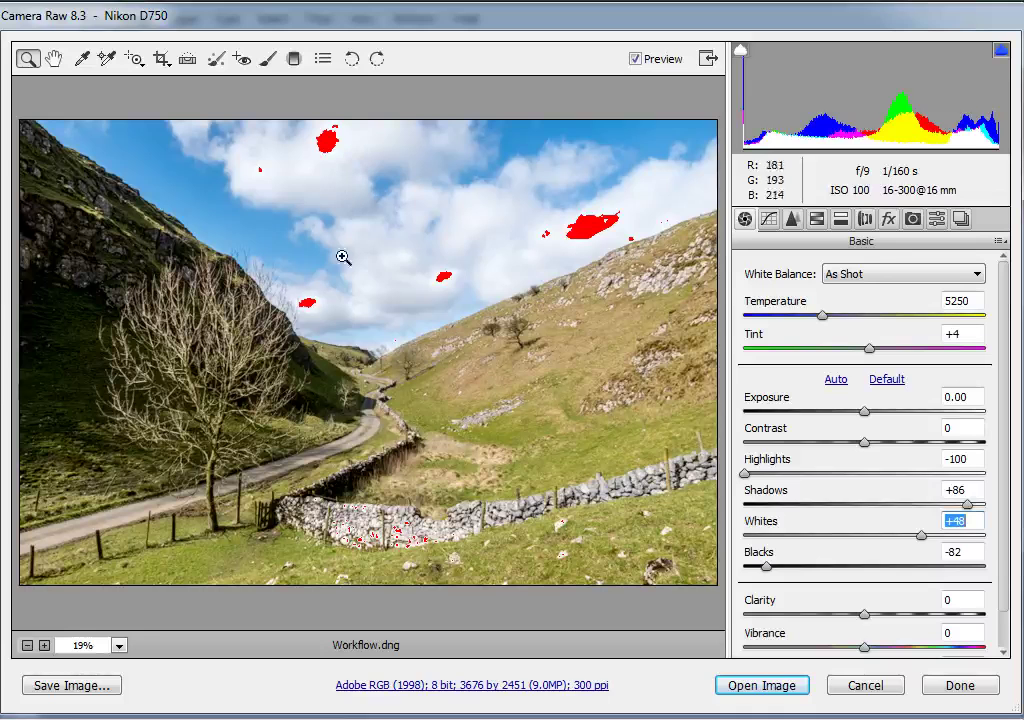
click(741, 54)
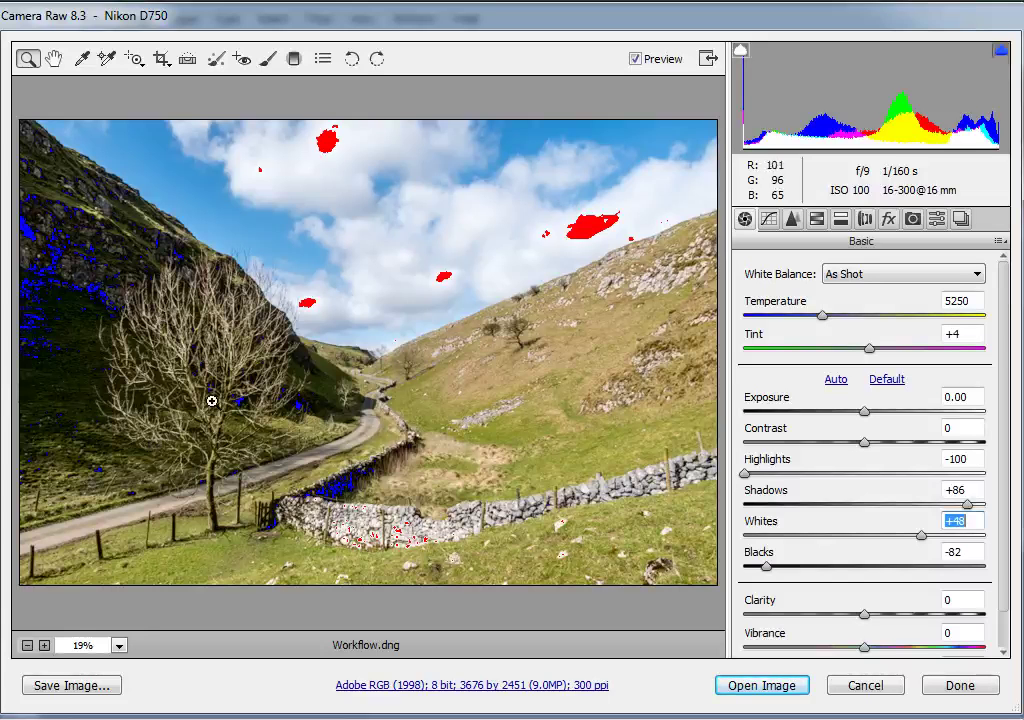
key(o)
key(u)
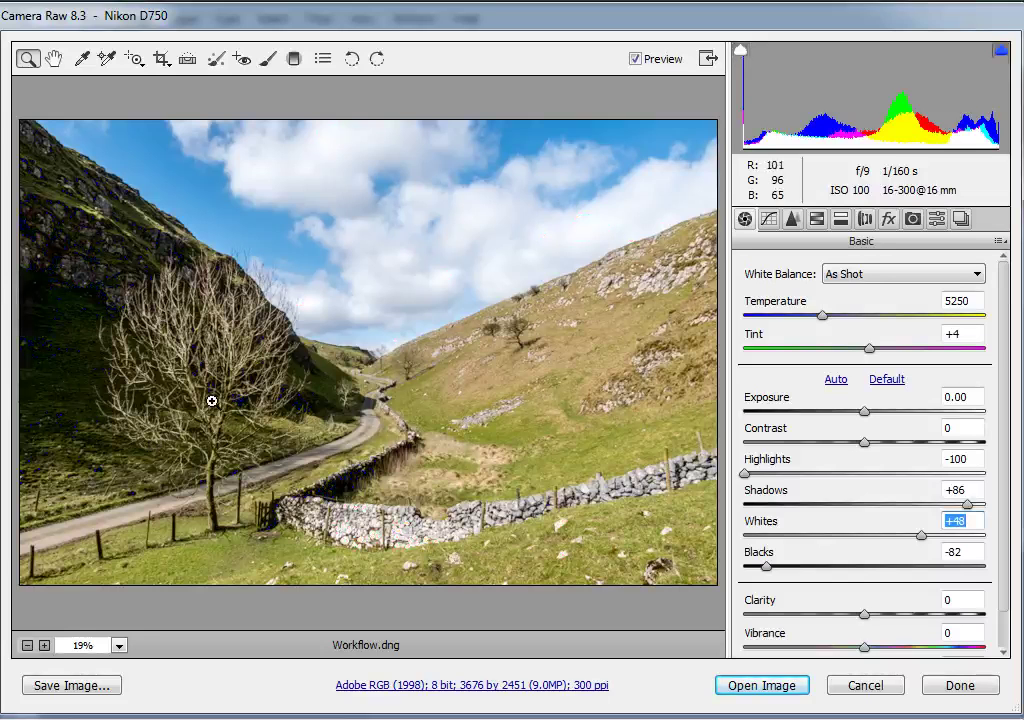
key(o)
key(u)
key(o)
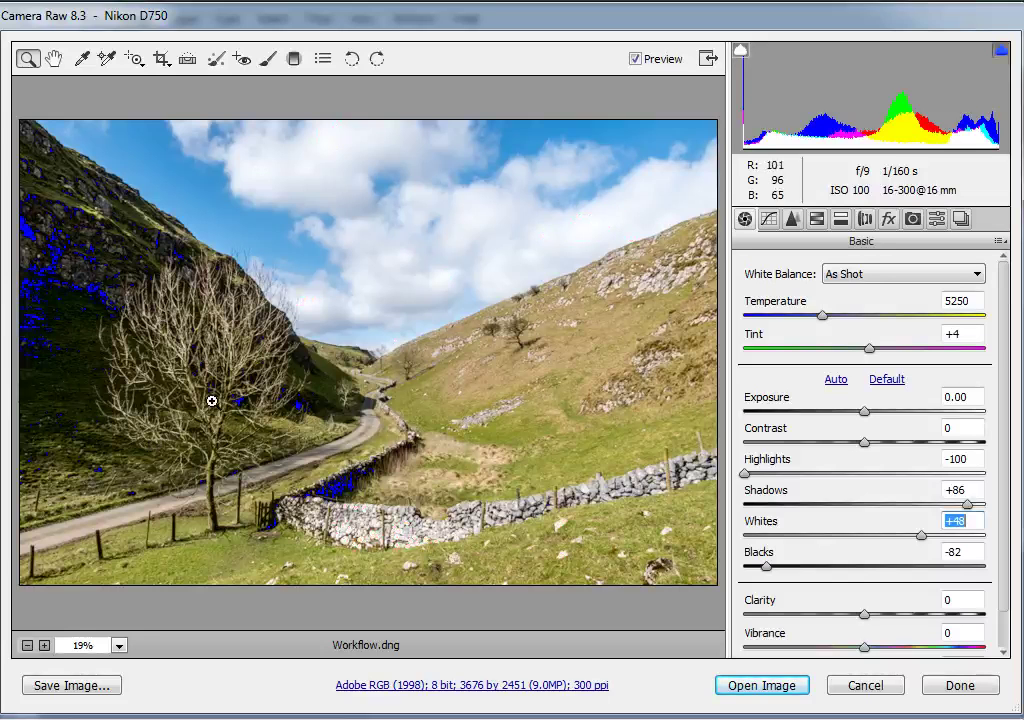
key(u)
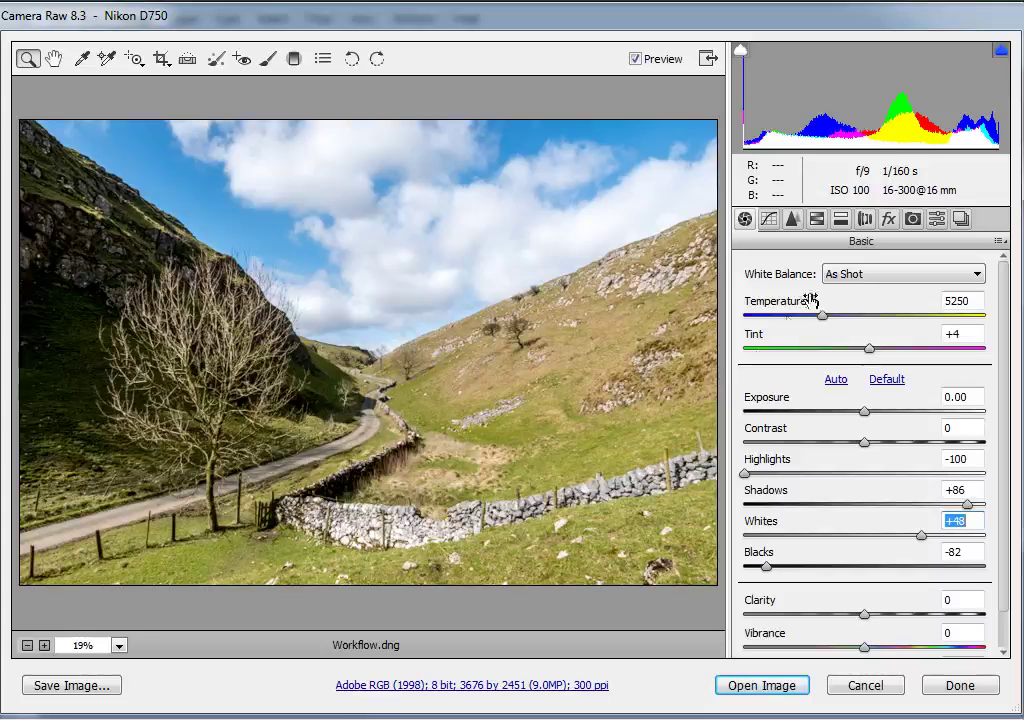
Step: Try the Tungsten and Daylight white balance presets, then settle on Cloudy at 6500
click(976, 274)
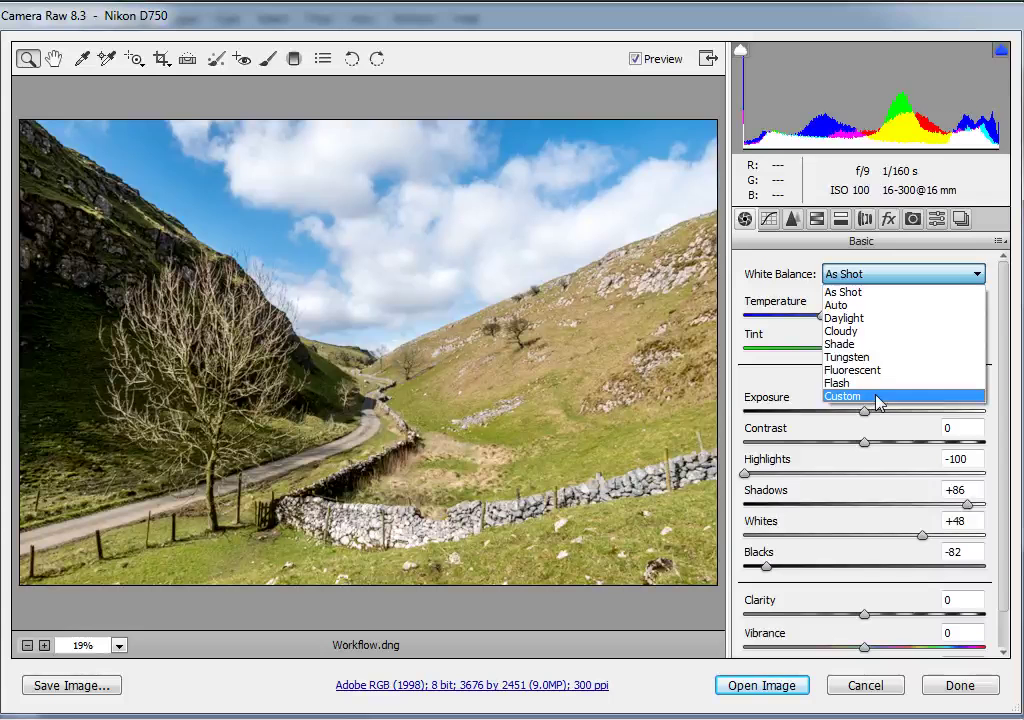
click(878, 357)
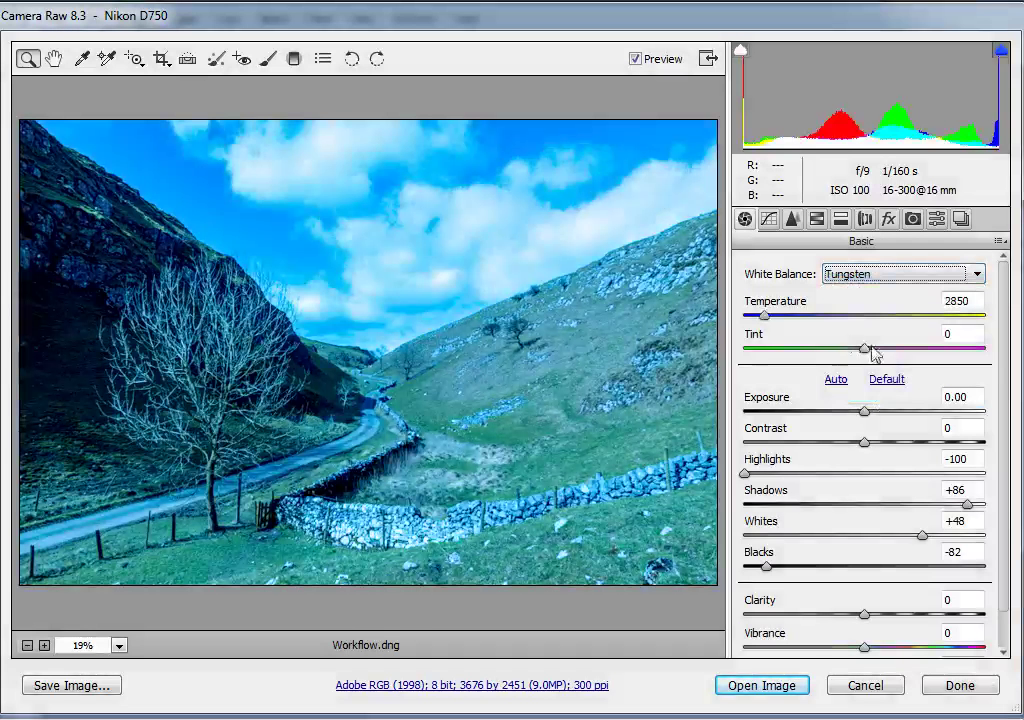
click(880, 274)
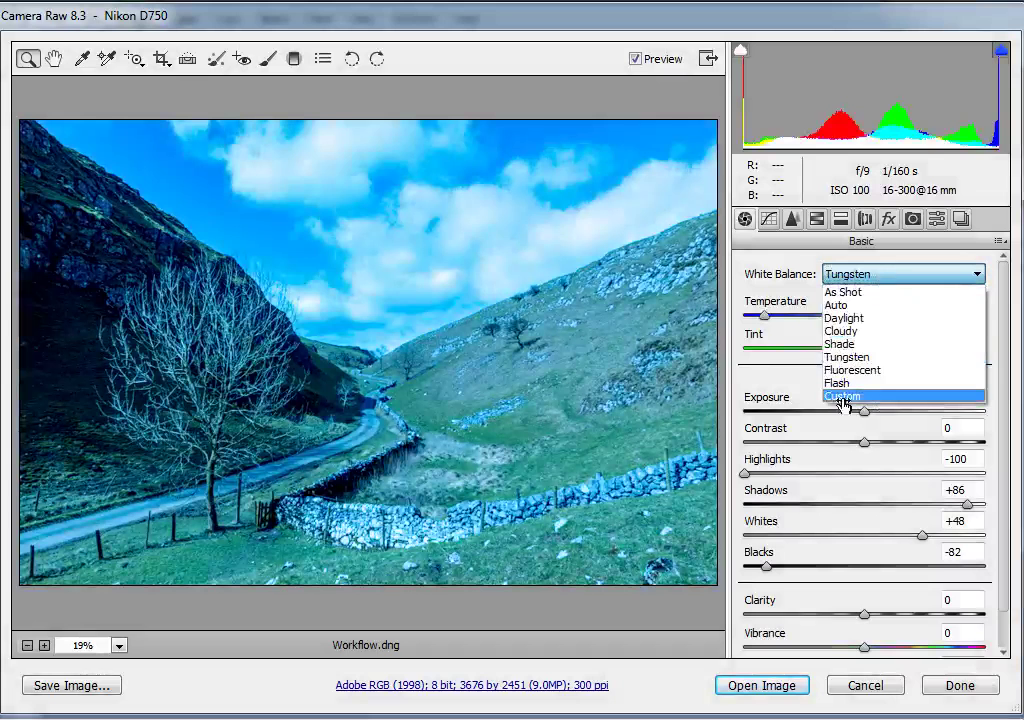
click(863, 318)
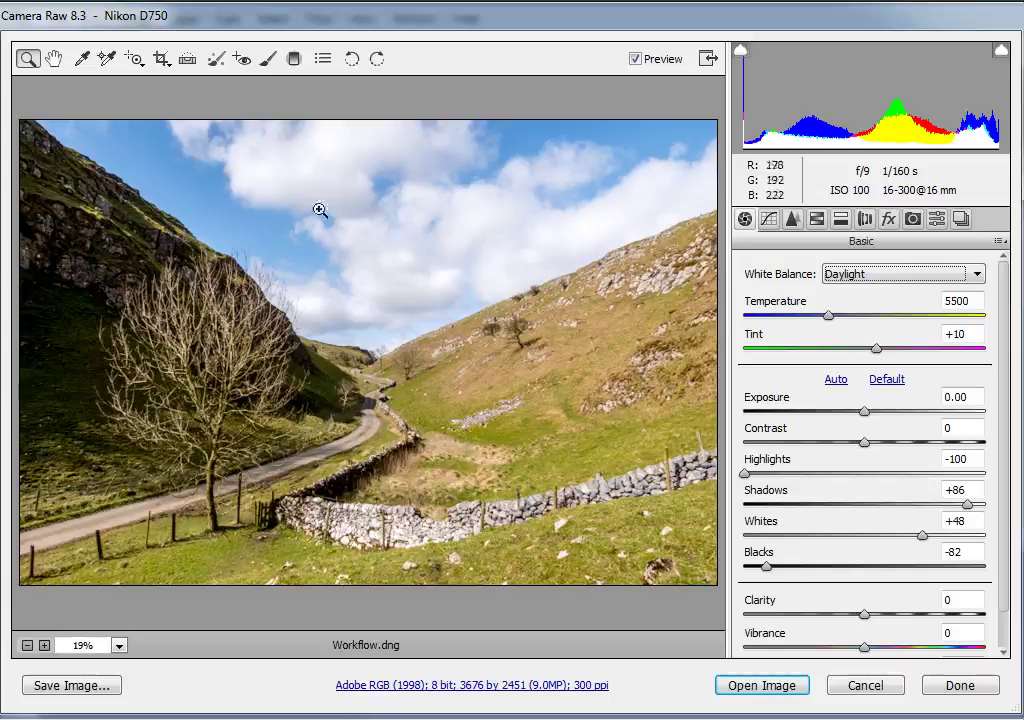
click(885, 277)
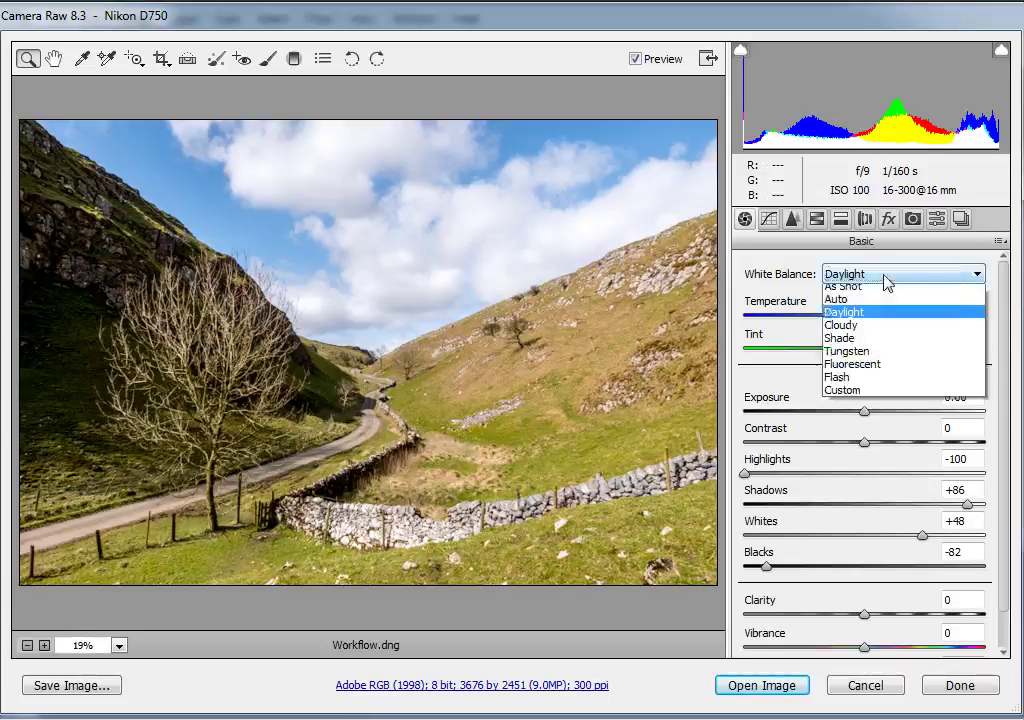
click(866, 338)
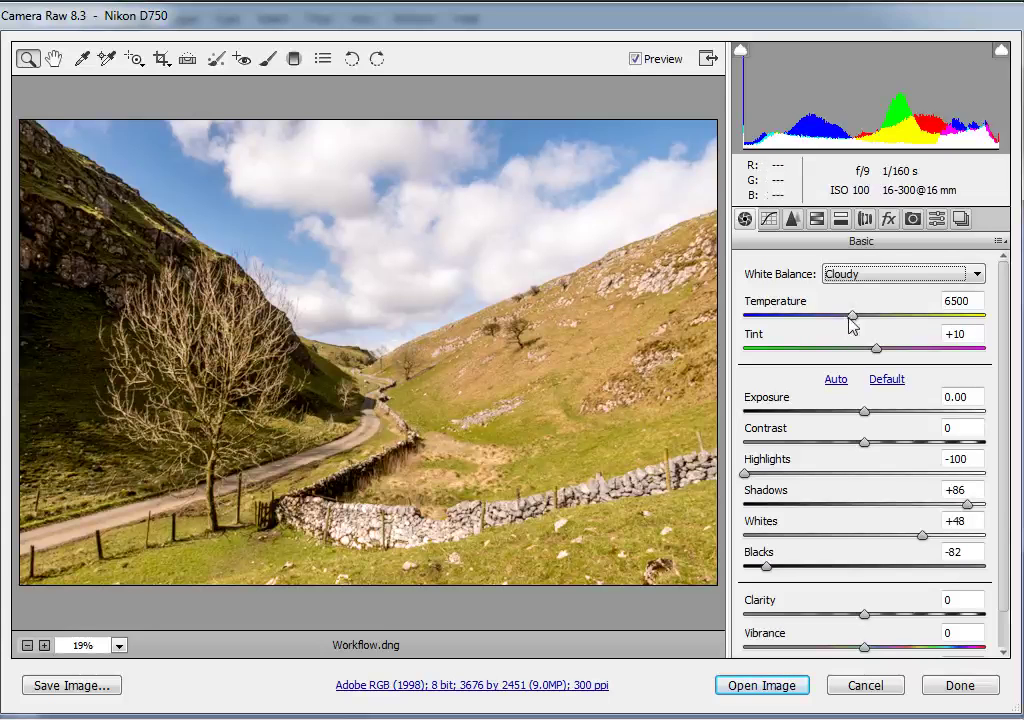
Step: Fine-tune Temperature to 6350 and Tint to +7 for a custom white balance
drag(852, 318, 905, 314)
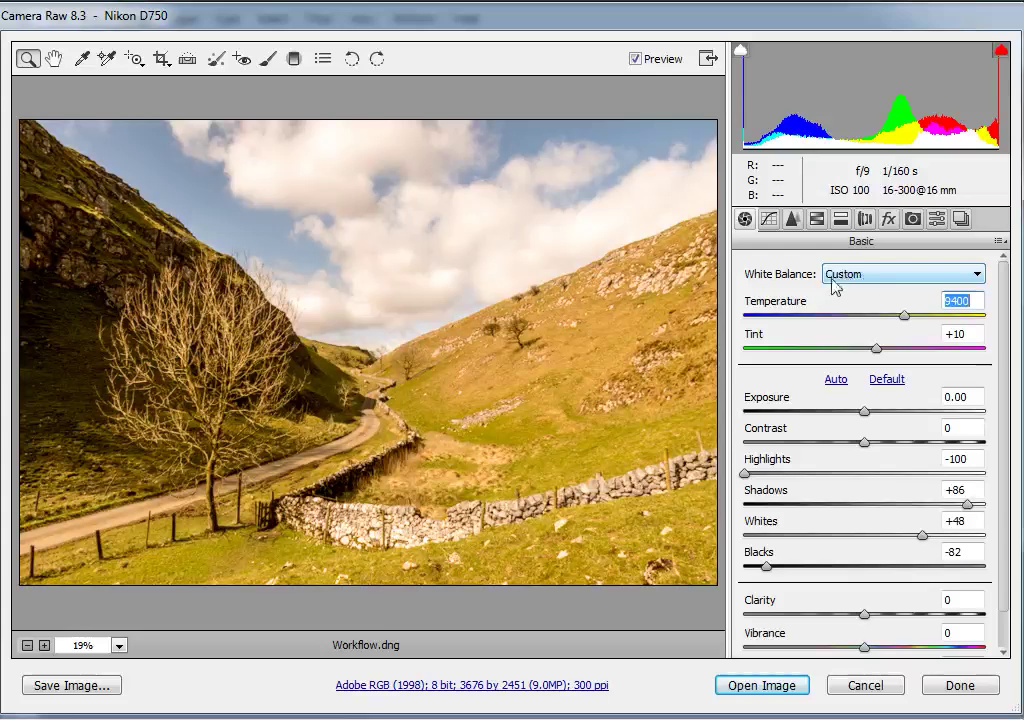
drag(905, 316, 848, 318)
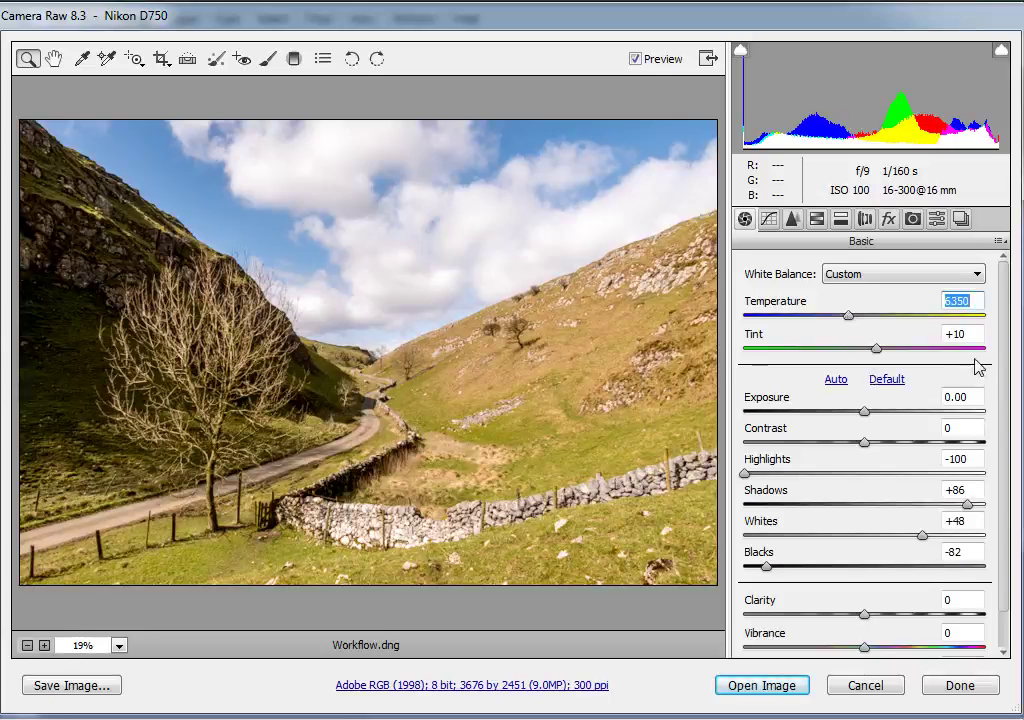
mouse_move(876, 352)
mouse_down()
mouse_move(768, 354)
mouse_move(980, 360)
mouse_move(854, 360)
mouse_move(874, 353)
mouse_up()
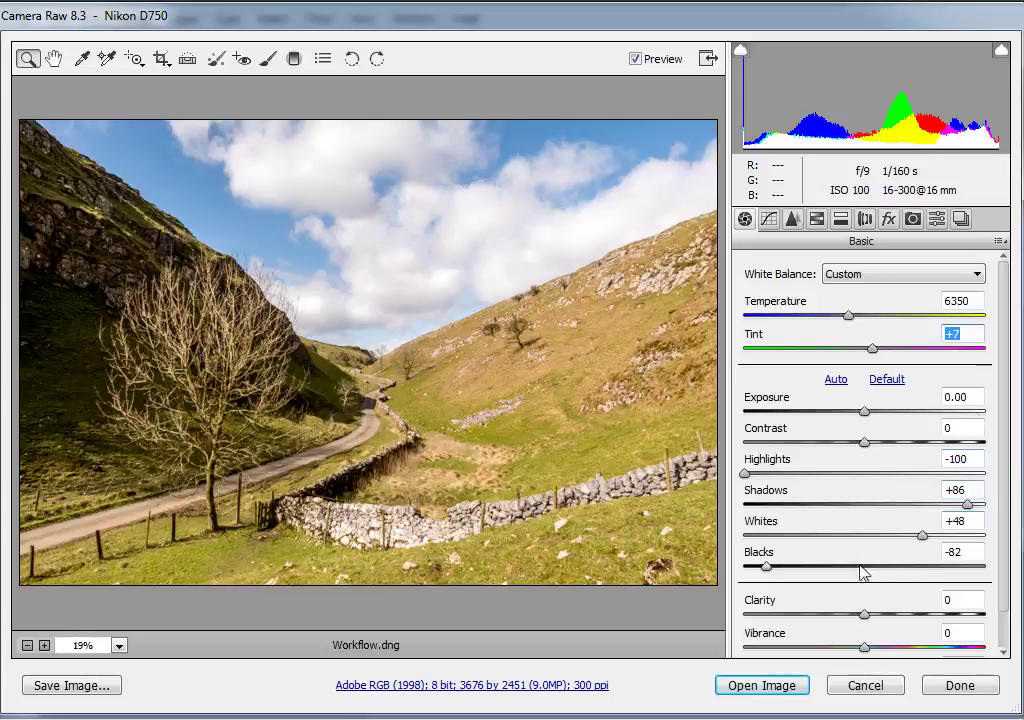
drag(1006, 441, 997, 528)
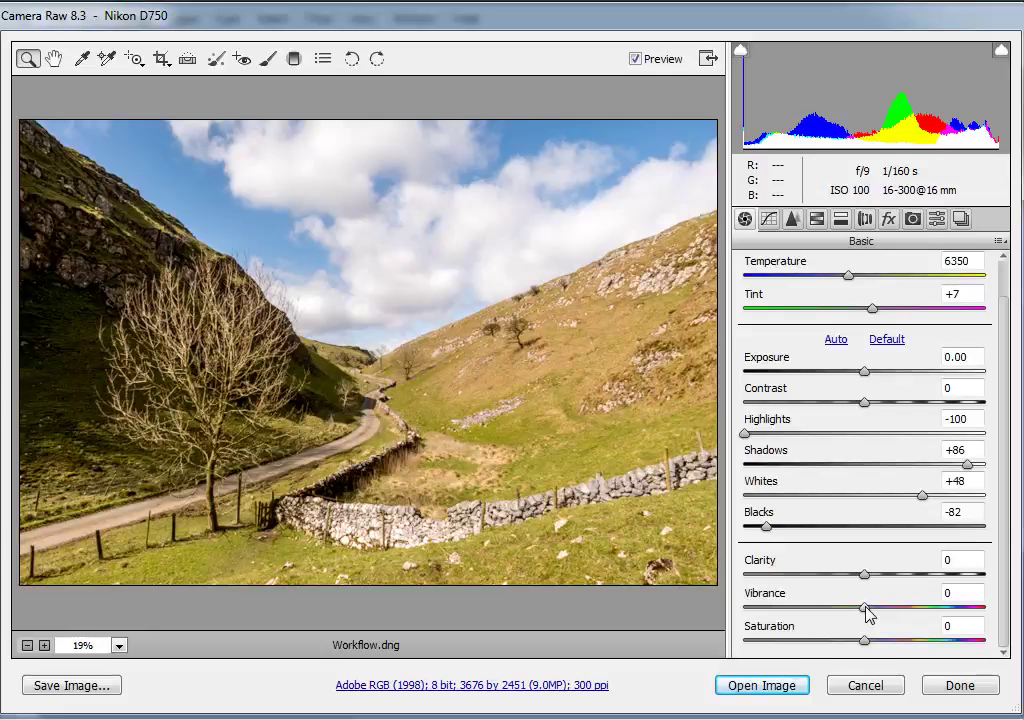
Step: Set Vibrance to +18 and Saturation to +1, then pick the Graduated Filter tool
drag(866, 610, 938, 604)
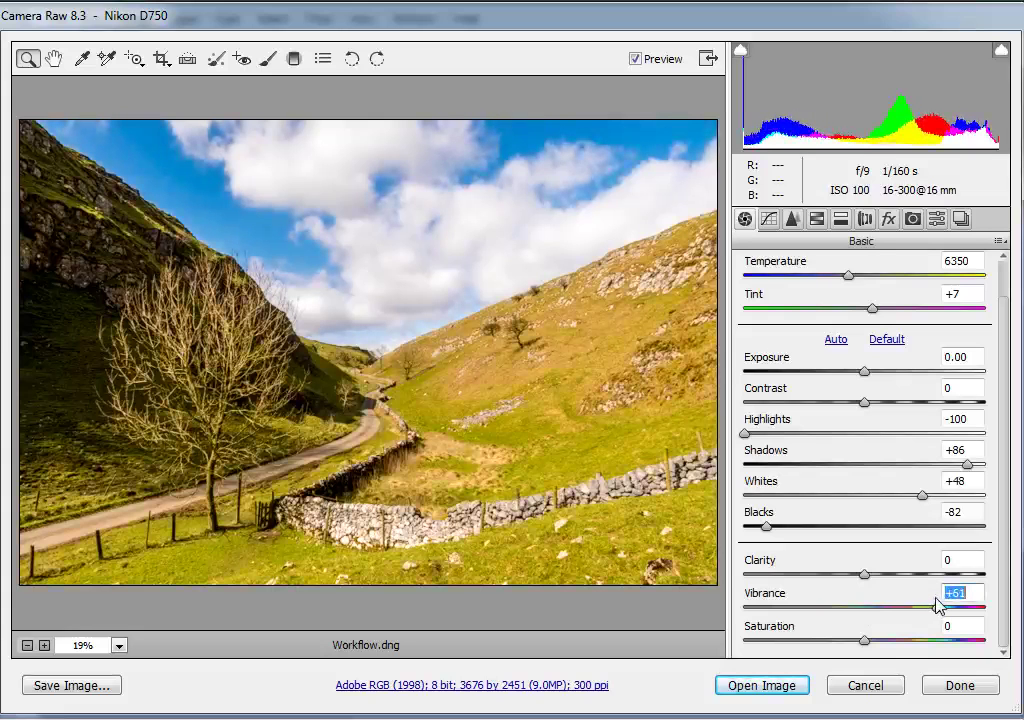
drag(938, 604, 864, 612)
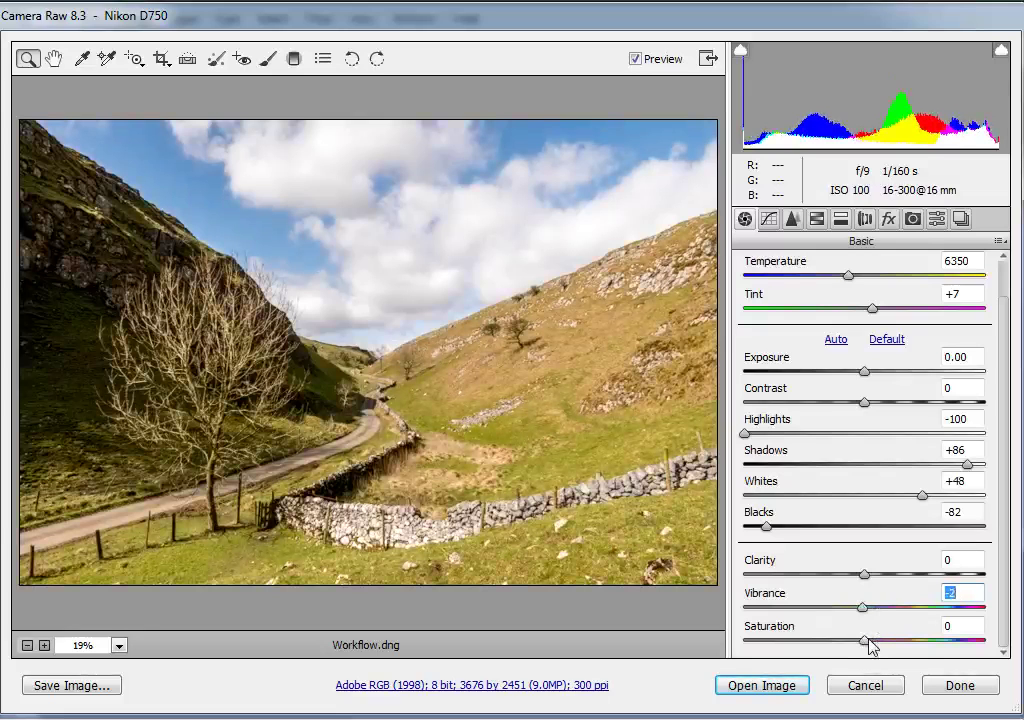
mouse_move(866, 641)
mouse_down()
mouse_move(968, 628)
mouse_move(871, 635)
mouse_up()
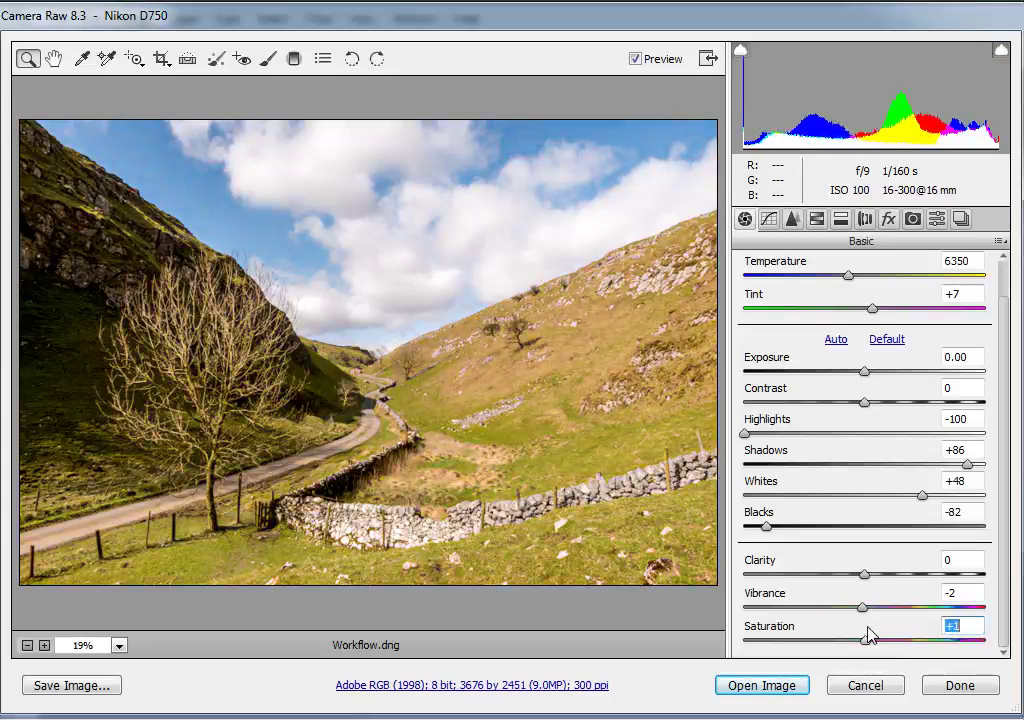
key(Down)
key(Down)
key(Up)
key(Up)
drag(862, 606, 890, 608)
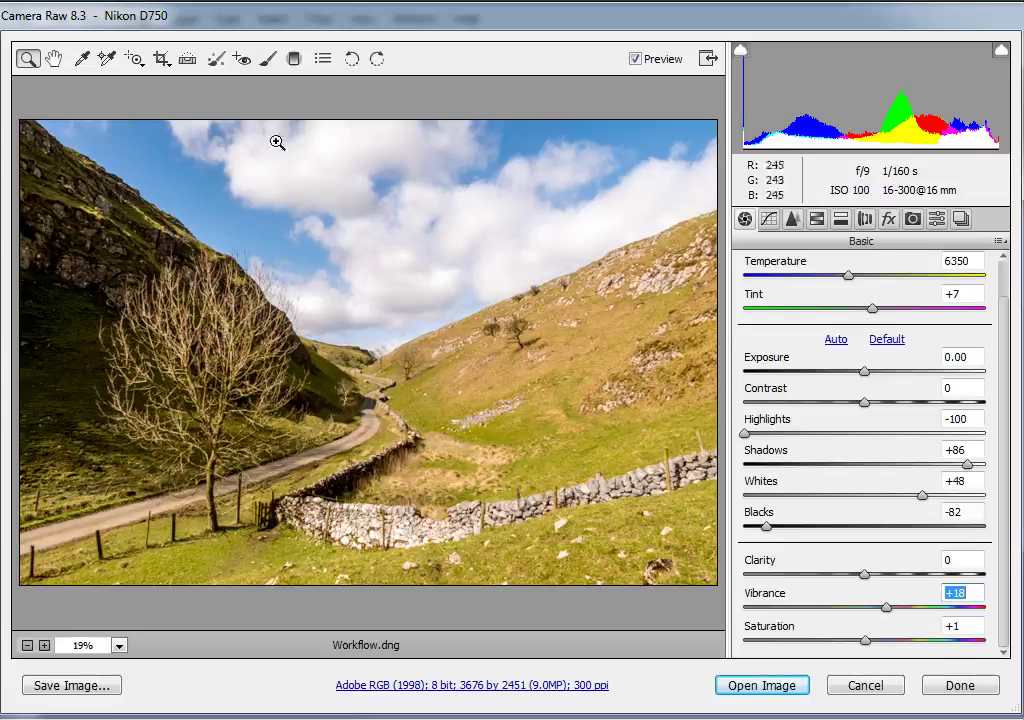
click(295, 60)
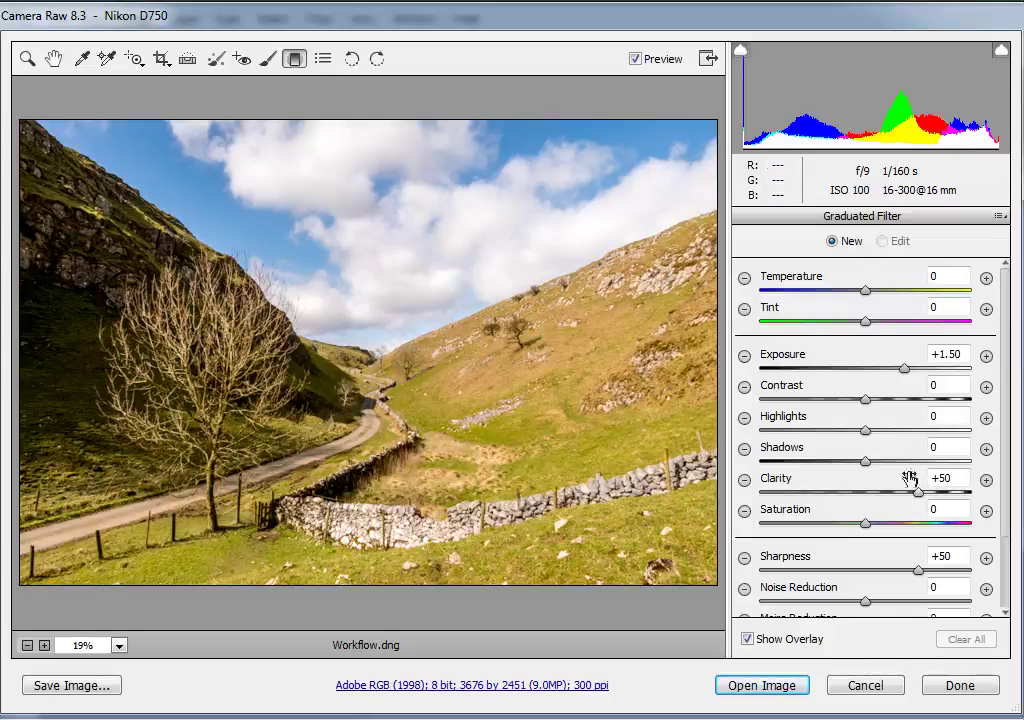
Step: Apply the Exposure minus preset: Exposure -0.50, with Clarity and Sharpness at 0
click(741, 357)
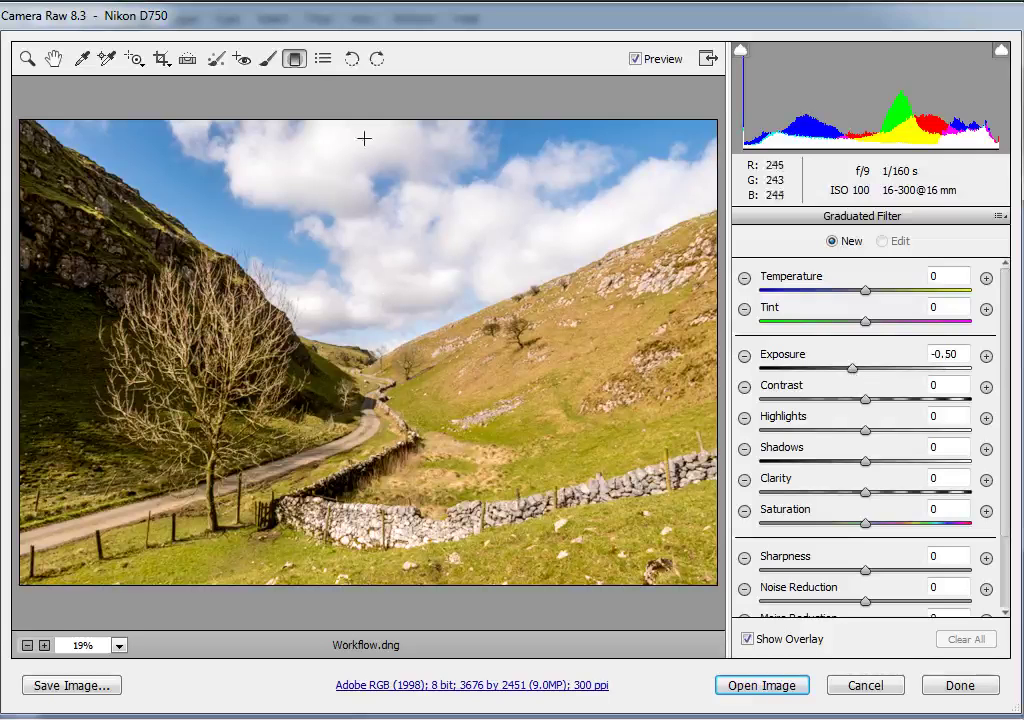
Step: Drag a graduated filter from the top edge down to the hilltops and set its Exposure to -0.80
drag(370, 120, 369, 308)
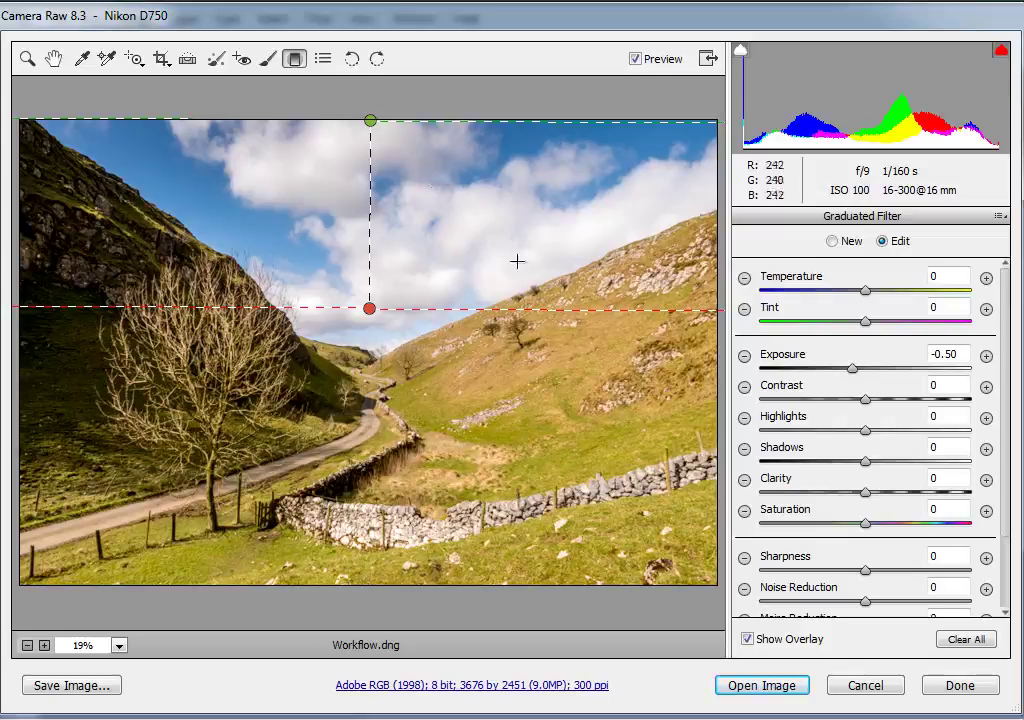
click(852, 370)
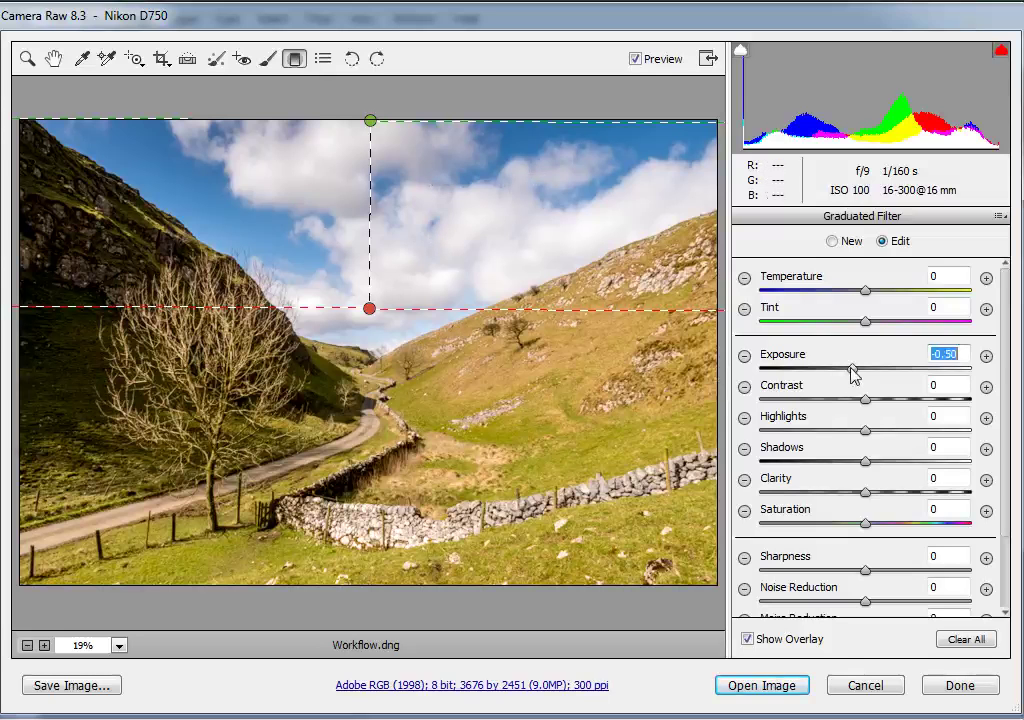
drag(848, 368, 844, 370)
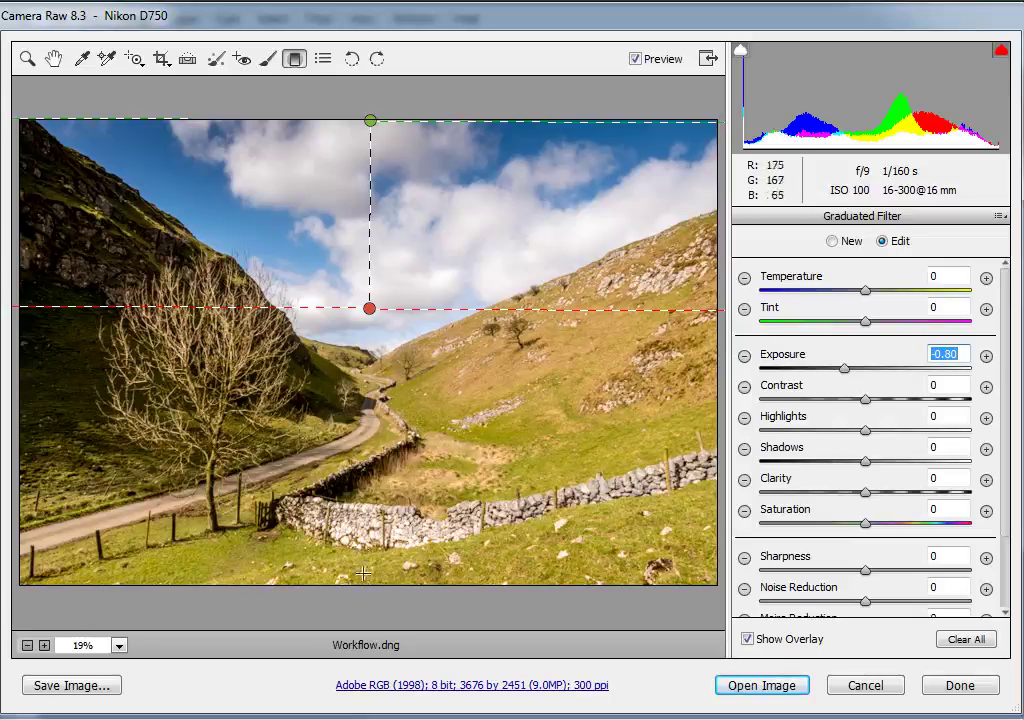
Step: Draw a second graduated filter up from the bottom edge with Exposure -0.55
drag(373, 585, 377, 262)
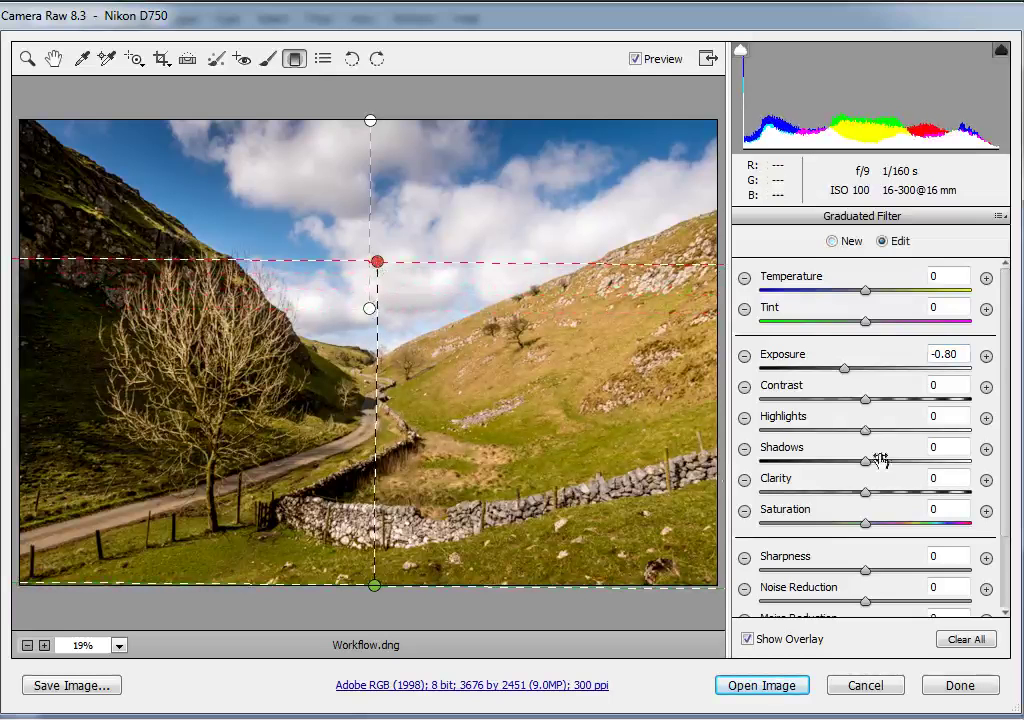
click(846, 368)
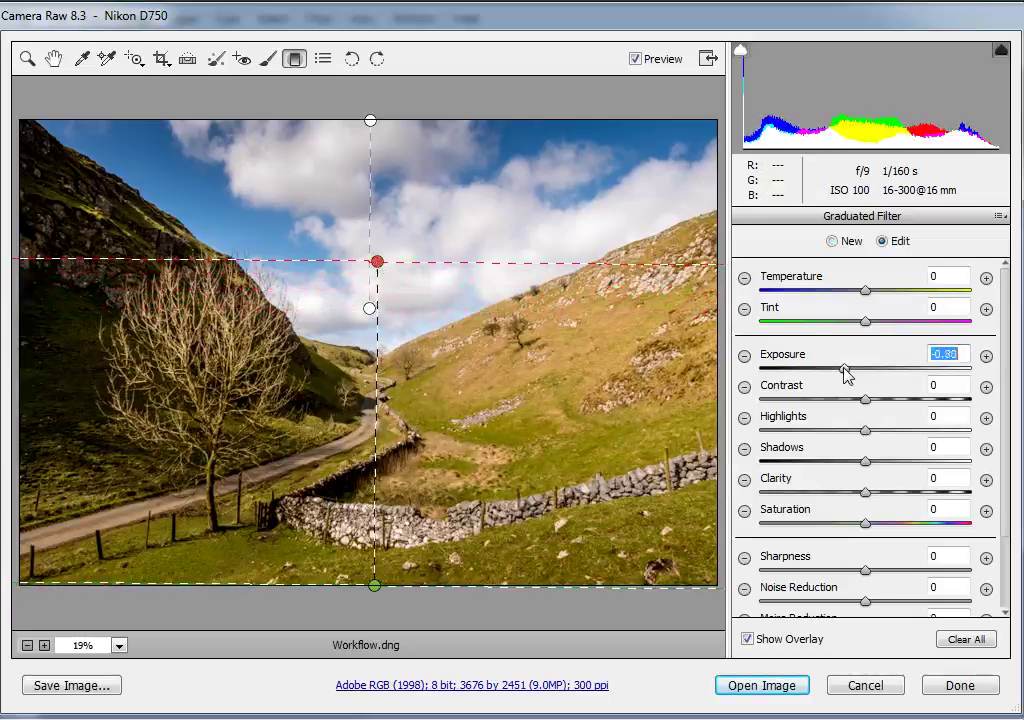
drag(846, 370, 874, 379)
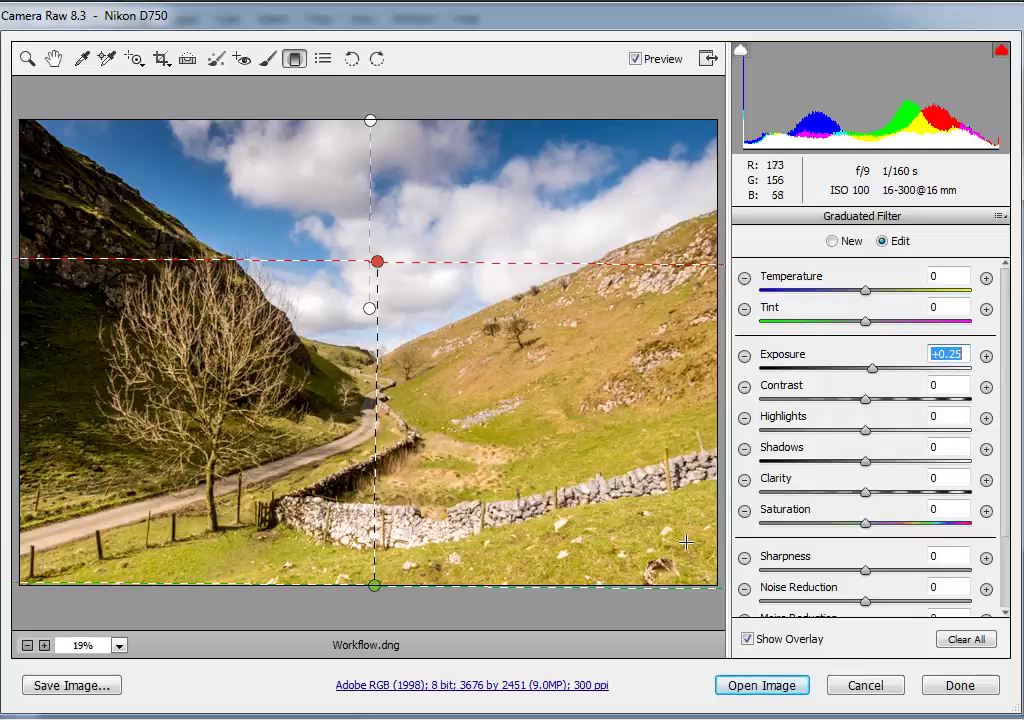
drag(875, 374, 852, 377)
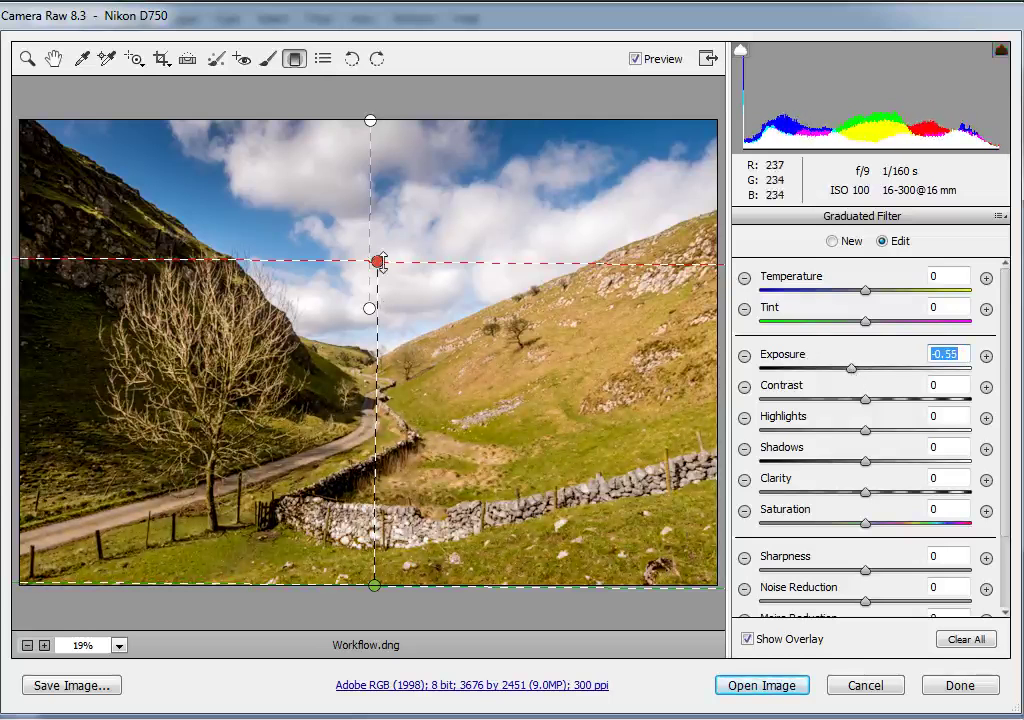
Step: Rotate the bottom filter diagonally toward the lower-right foreground and draw a third filter from the lower-left edge
drag(377, 263, 336, 464)
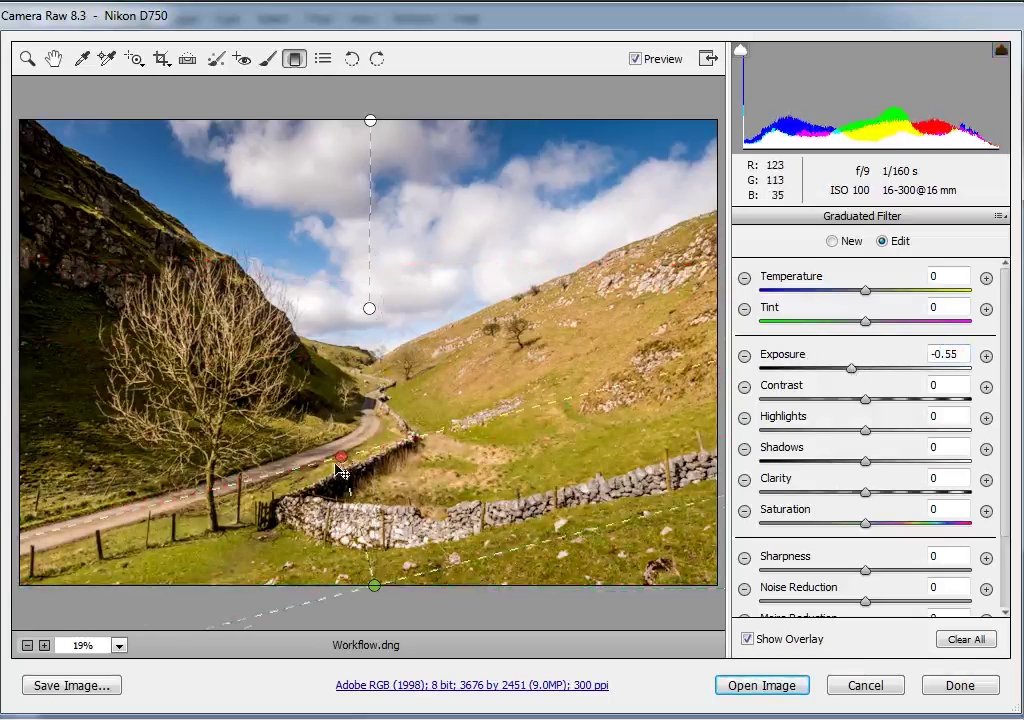
drag(374, 585, 688, 615)
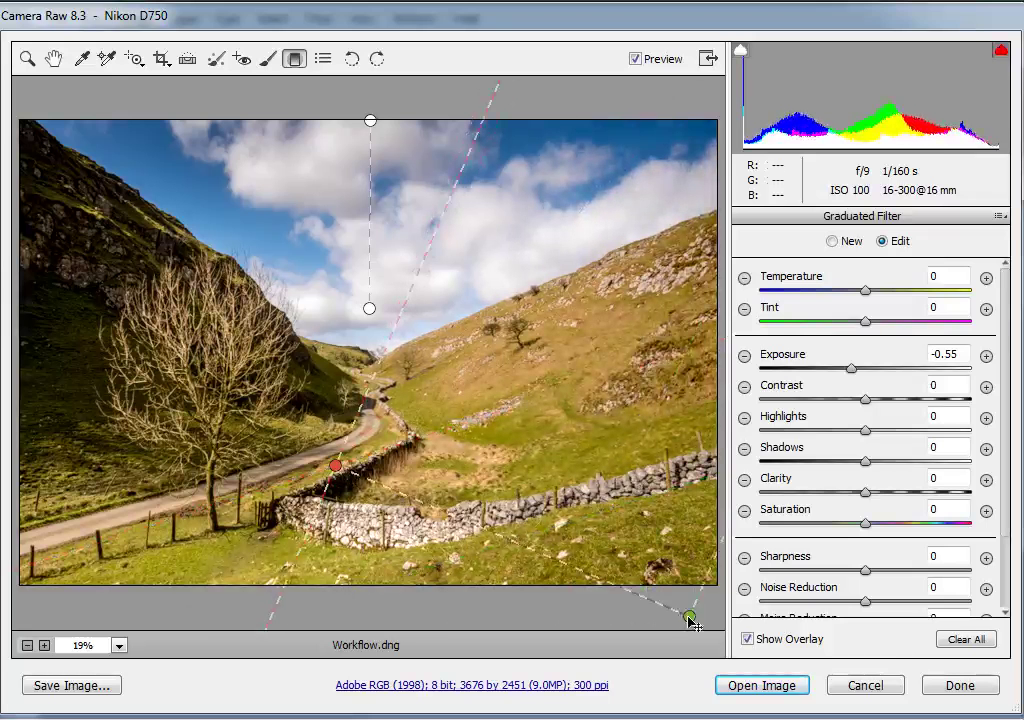
drag(338, 466, 657, 475)
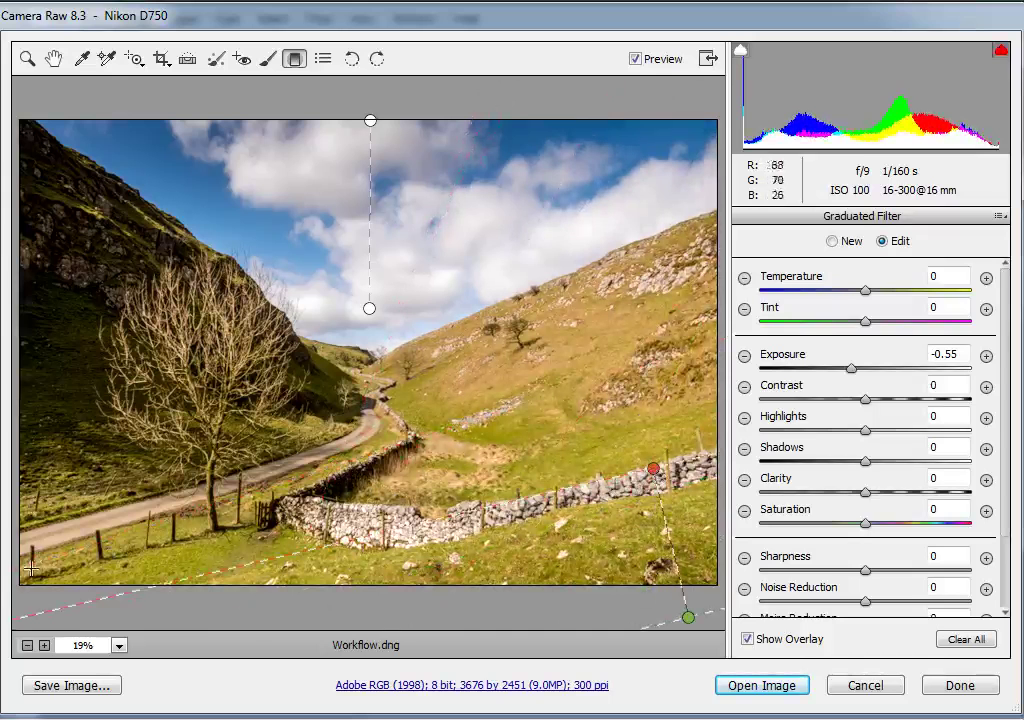
drag(17, 570, 215, 441)
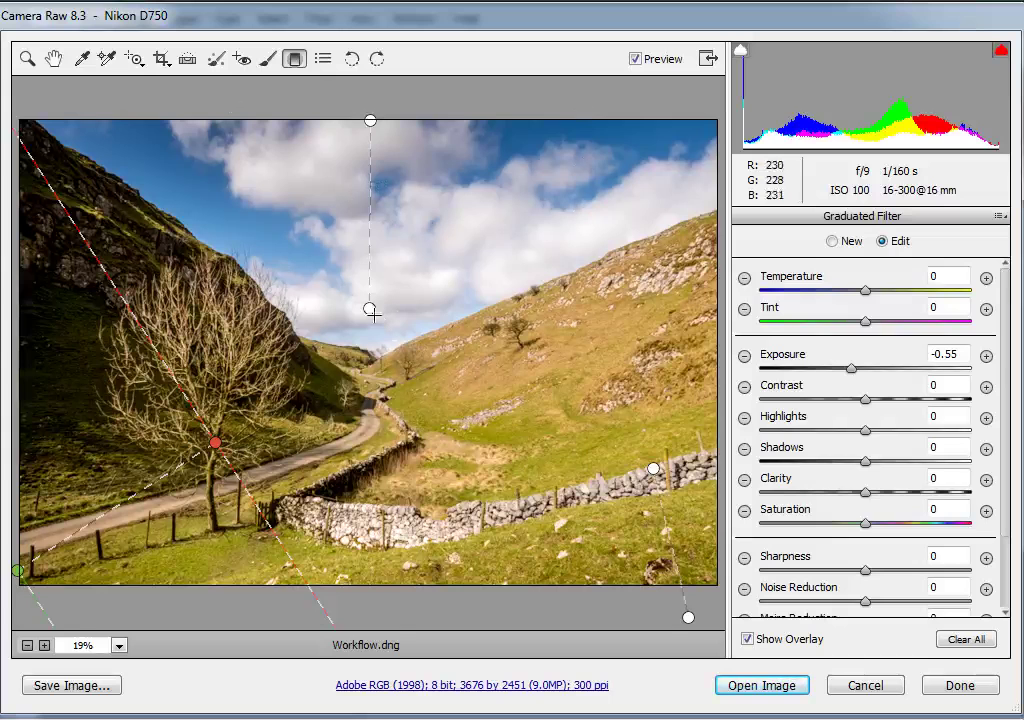
Step: Draw another graduated filter down over the upper sky and set its Exposure to -0.20
drag(454, 119, 454, 245)
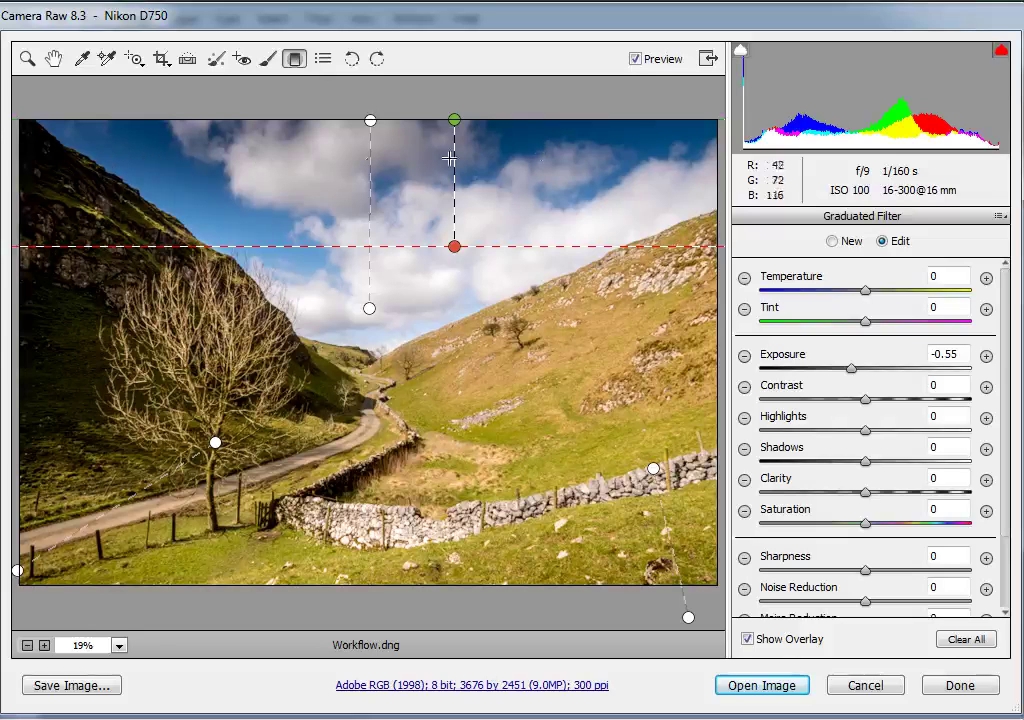
click(851, 369)
key(Down)
key(Down)
key(Down)
key(Down)
key(Down)
key(Down)
key(Down)
double_click(857, 370)
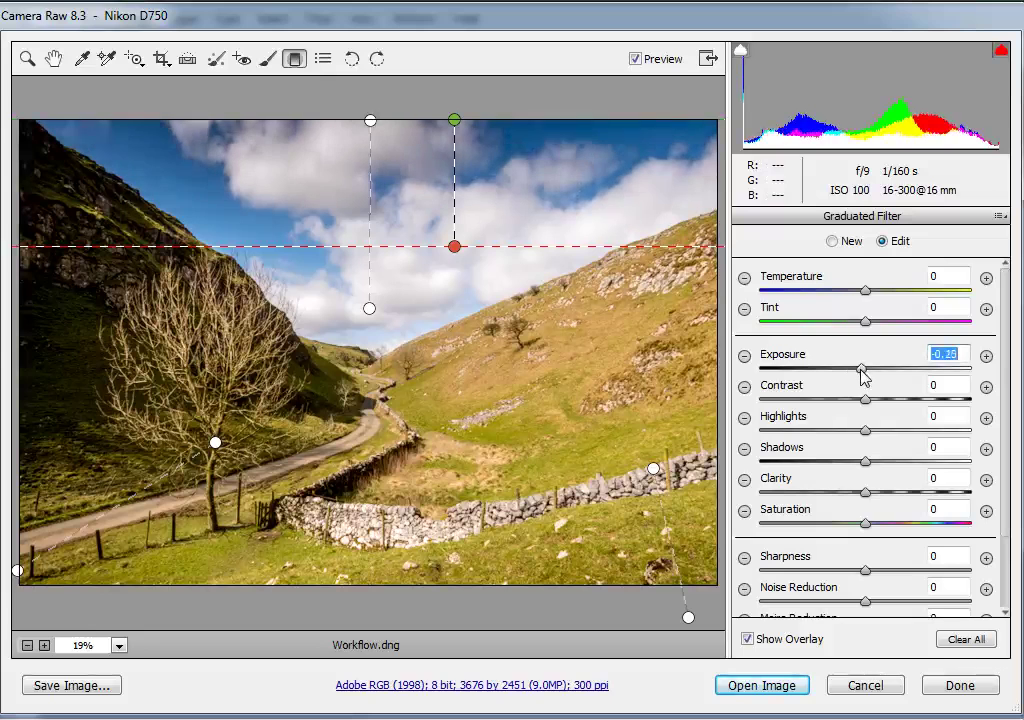
drag(865, 372, 861, 374)
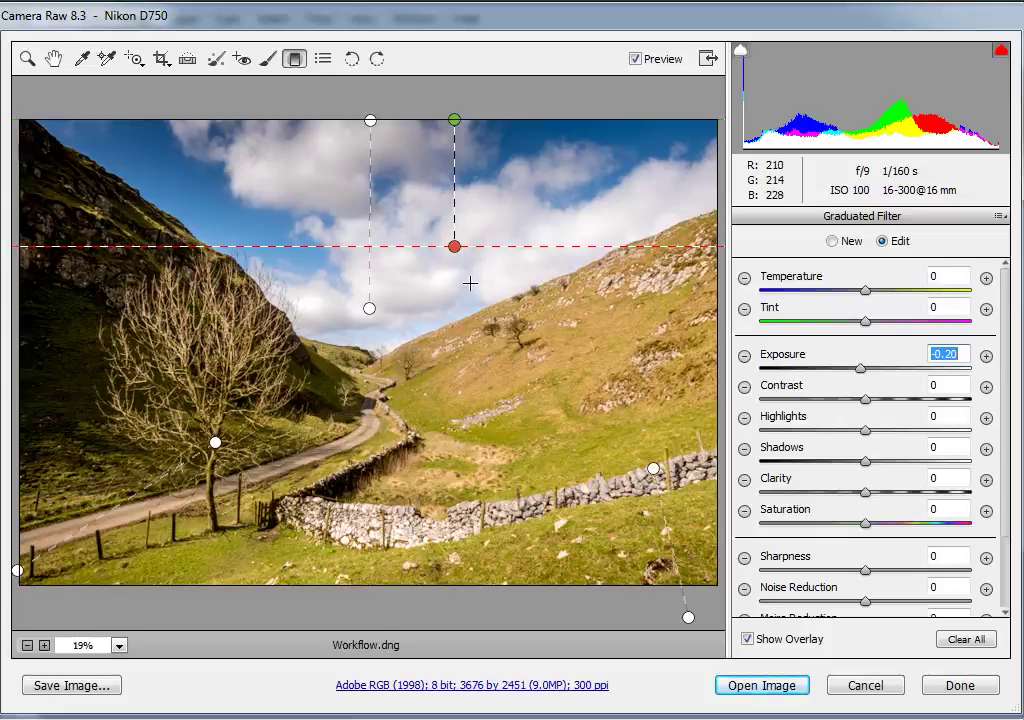
Step: Paint the near stone wall with the Adjustment Brush at Exposure -0.70
click(270, 60)
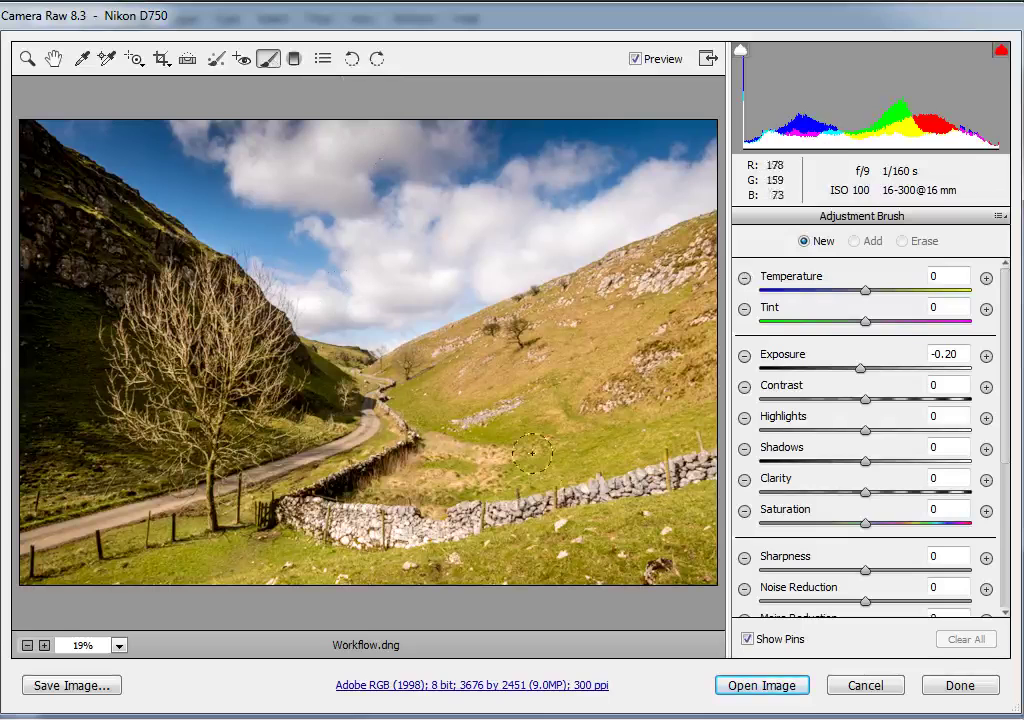
click(744, 356)
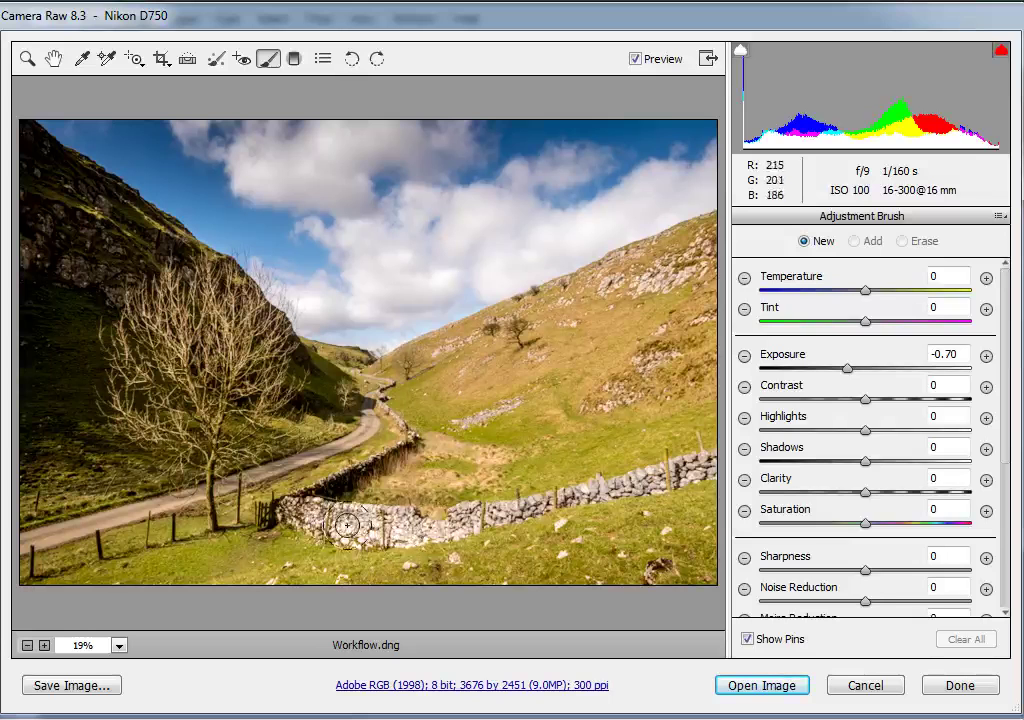
drag(350, 527, 373, 534)
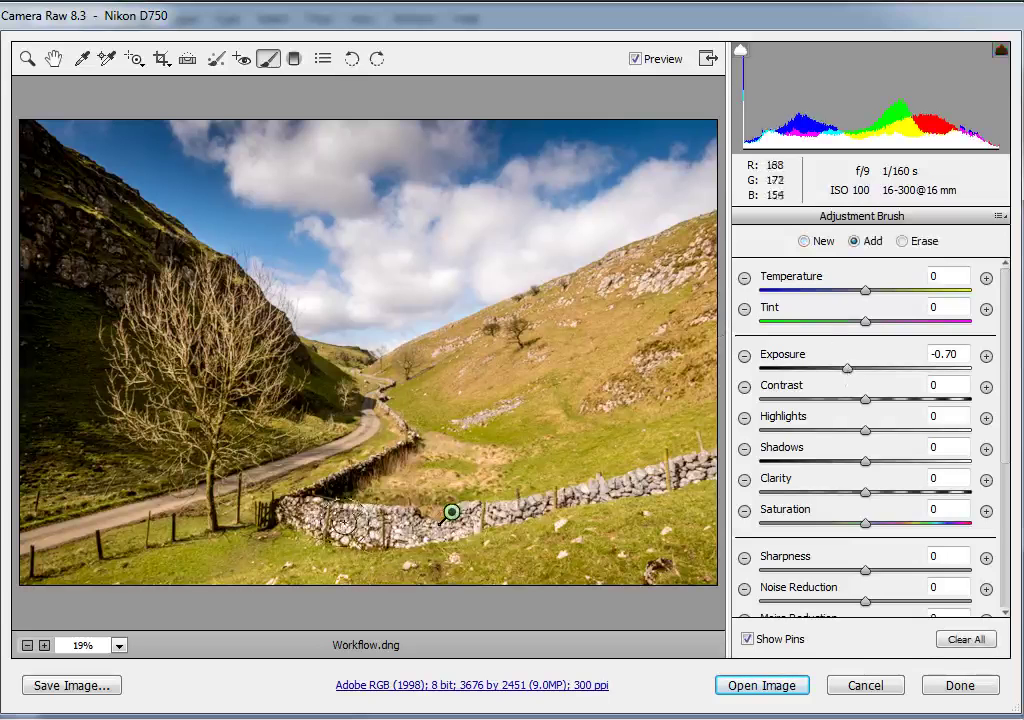
mouse_move(451, 514)
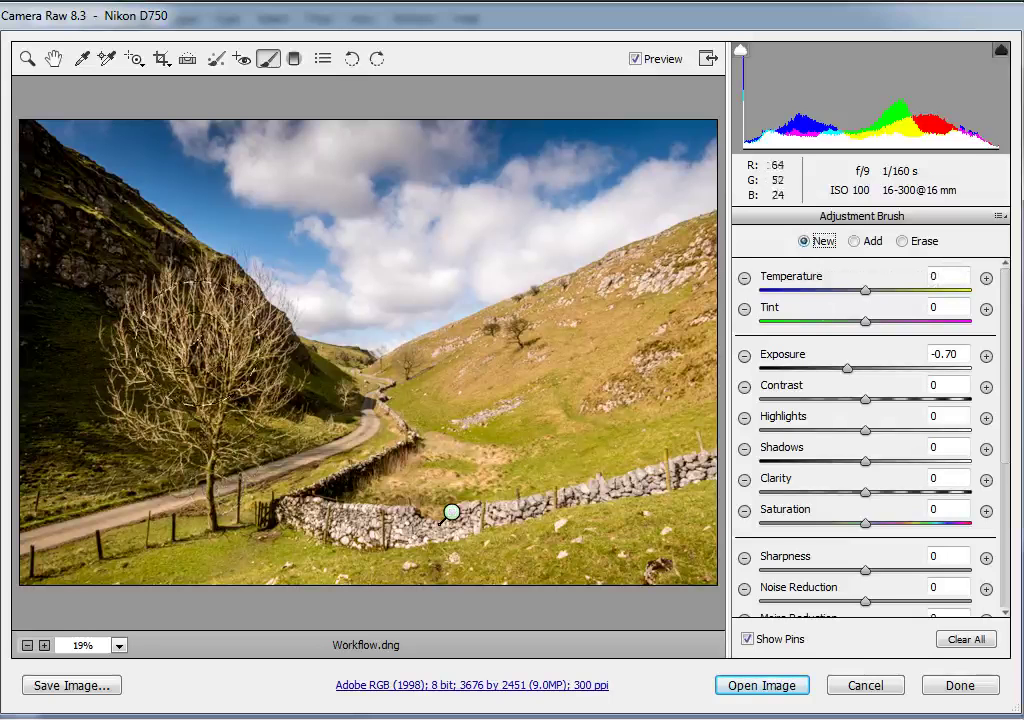
Step: Paint a new brush area over the bare tree with Temperature +16, Exposure +0.25, Highlights +14, Shadows +9
mouse_move(170, 240)
mouse_down()
mouse_move(120, 300)
mouse_move(130, 370)
mouse_move(215, 465)
mouse_move(210, 240)
mouse_move(160, 270)
mouse_move(150, 400)
mouse_move(175, 300)
mouse_move(160, 260)
mouse_move(205, 320)
mouse_move(207, 485)
mouse_move(160, 420)
mouse_move(175, 430)
mouse_up()
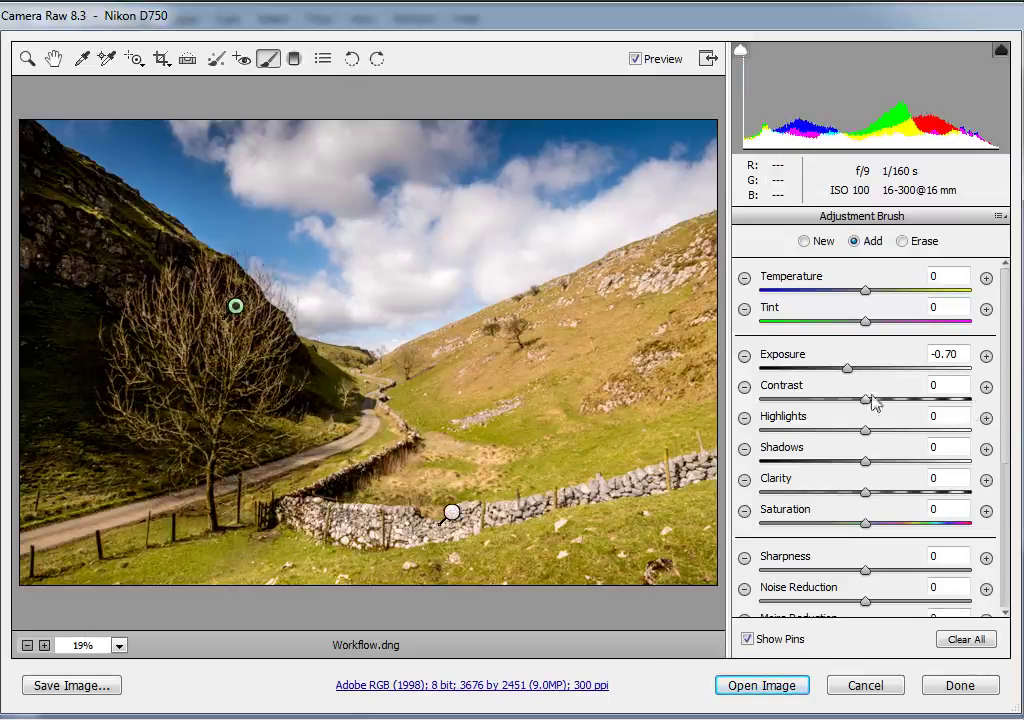
drag(848, 375, 873, 377)
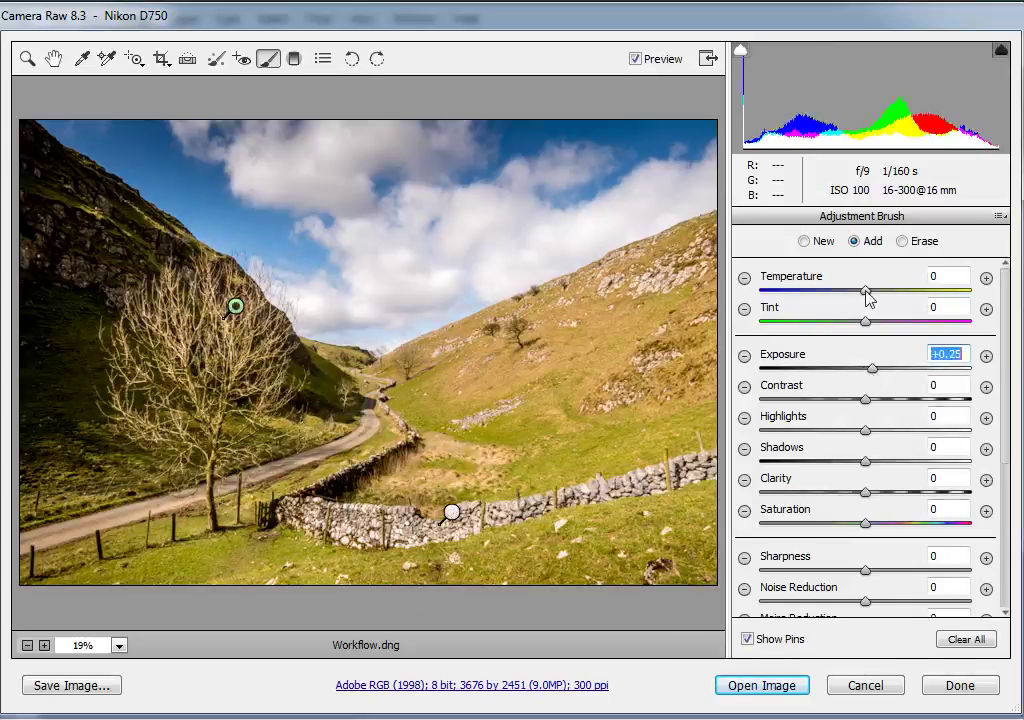
drag(866, 297, 883, 295)
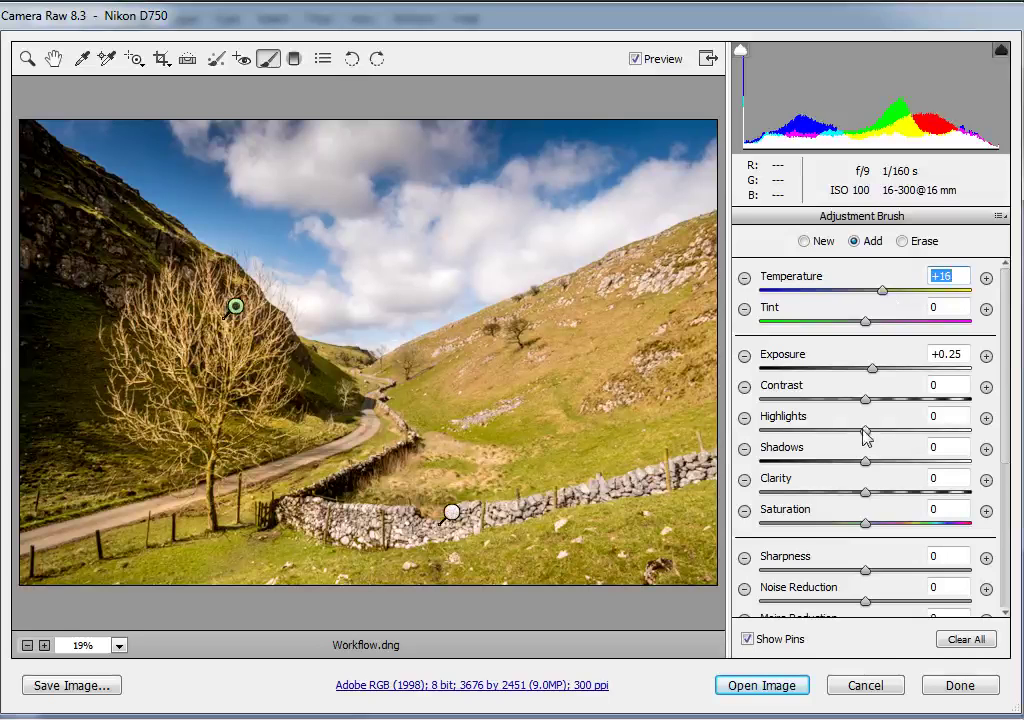
drag(866, 432, 875, 461)
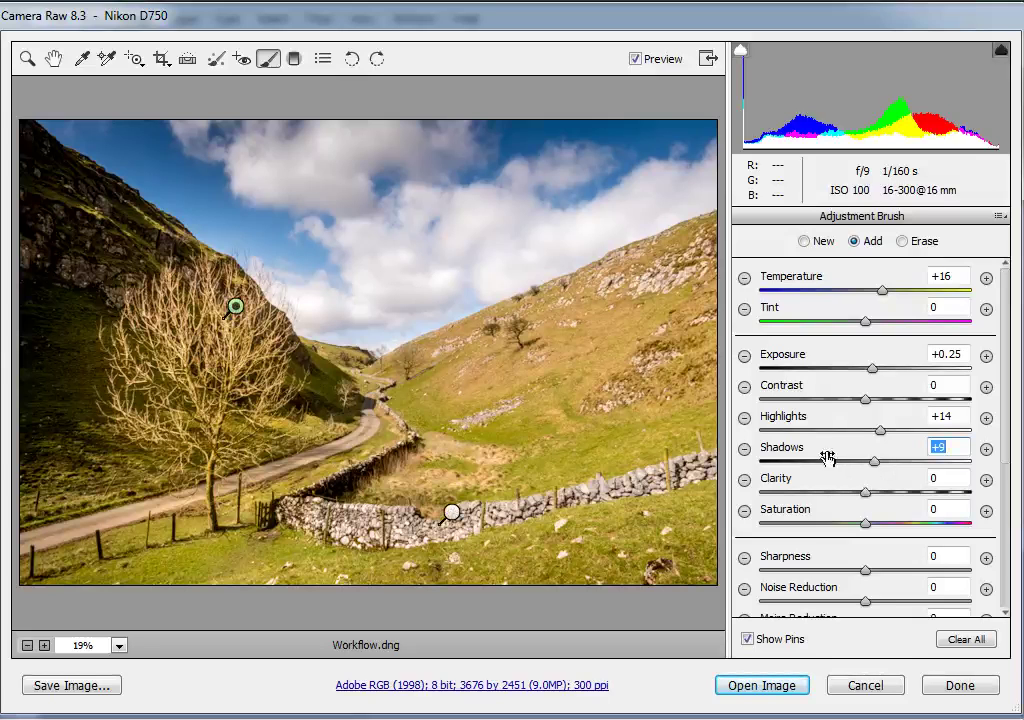
mouse_move(235, 306)
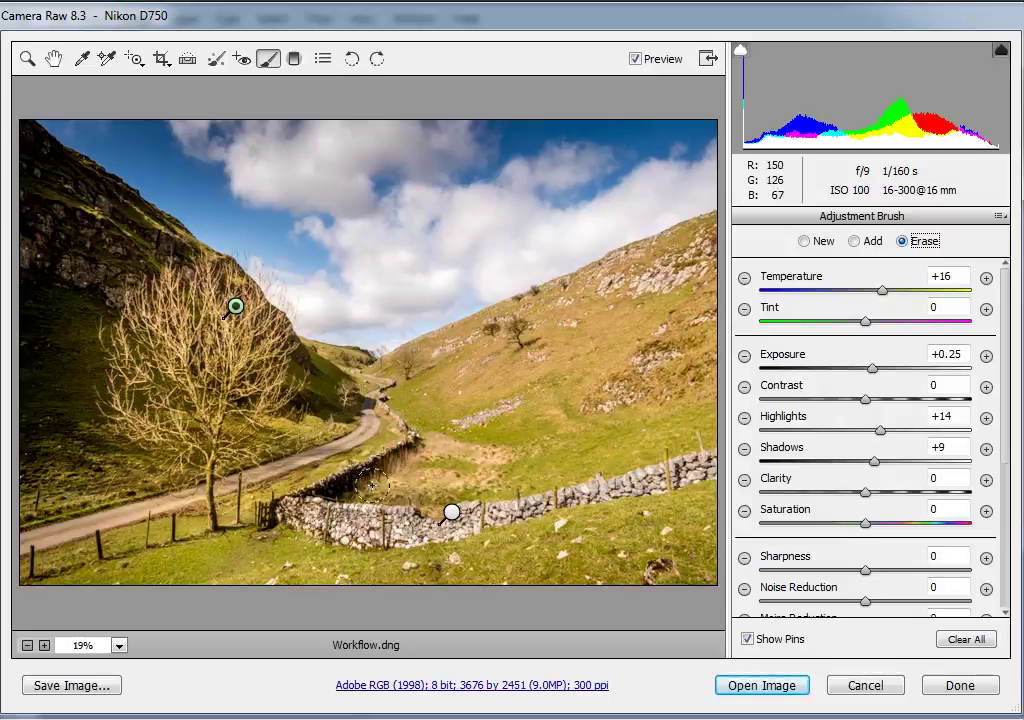
Step: Erase the tree adjustment's spill on the wall and hillside, ease its Exposure to +0.20, and start a new adjustment
mouse_move(300, 488)
mouse_down()
mouse_move(310, 440)
mouse_move(268, 490)
mouse_move(288, 458)
mouse_move(238, 576)
mouse_move(185, 547)
mouse_move(188, 497)
mouse_move(150, 496)
mouse_move(73, 452)
mouse_move(117, 533)
mouse_move(155, 548)
mouse_move(159, 527)
mouse_move(94, 500)
mouse_move(45, 409)
mouse_move(67, 425)
mouse_move(63, 325)
mouse_move(64, 407)
mouse_move(68, 320)
mouse_move(110, 236)
mouse_move(86, 258)
mouse_move(182, 209)
mouse_move(239, 215)
mouse_move(256, 234)
mouse_move(222, 231)
mouse_move(265, 244)
mouse_move(219, 225)
mouse_move(283, 258)
mouse_move(296, 278)
mouse_move(232, 246)
mouse_move(286, 284)
mouse_move(295, 278)
mouse_move(332, 340)
mouse_move(311, 311)
mouse_up()
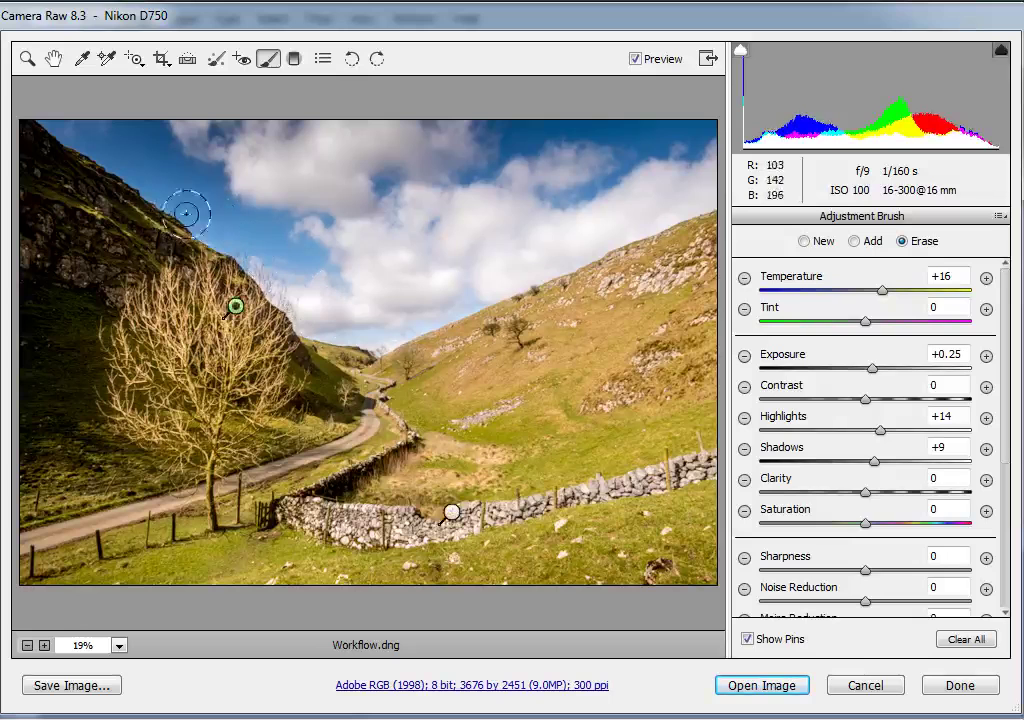
mouse_move(186, 213)
mouse_down()
mouse_move(244, 250)
mouse_move(262, 305)
mouse_move(240, 350)
mouse_move(268, 468)
mouse_move(196, 397)
mouse_move(200, 450)
mouse_up()
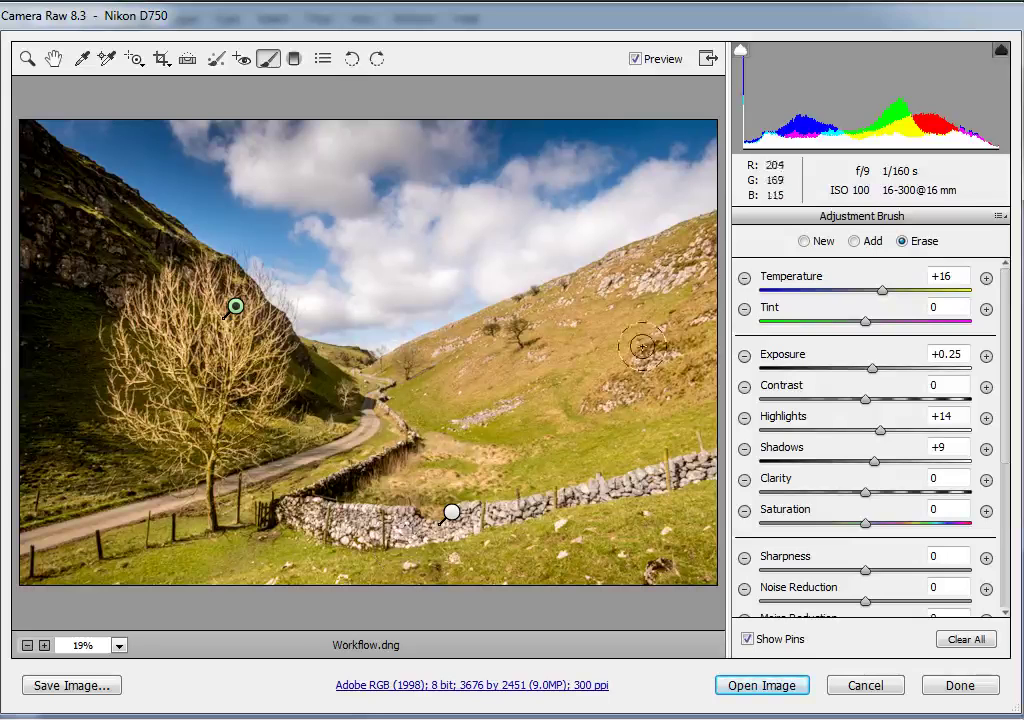
drag(872, 368, 869, 368)
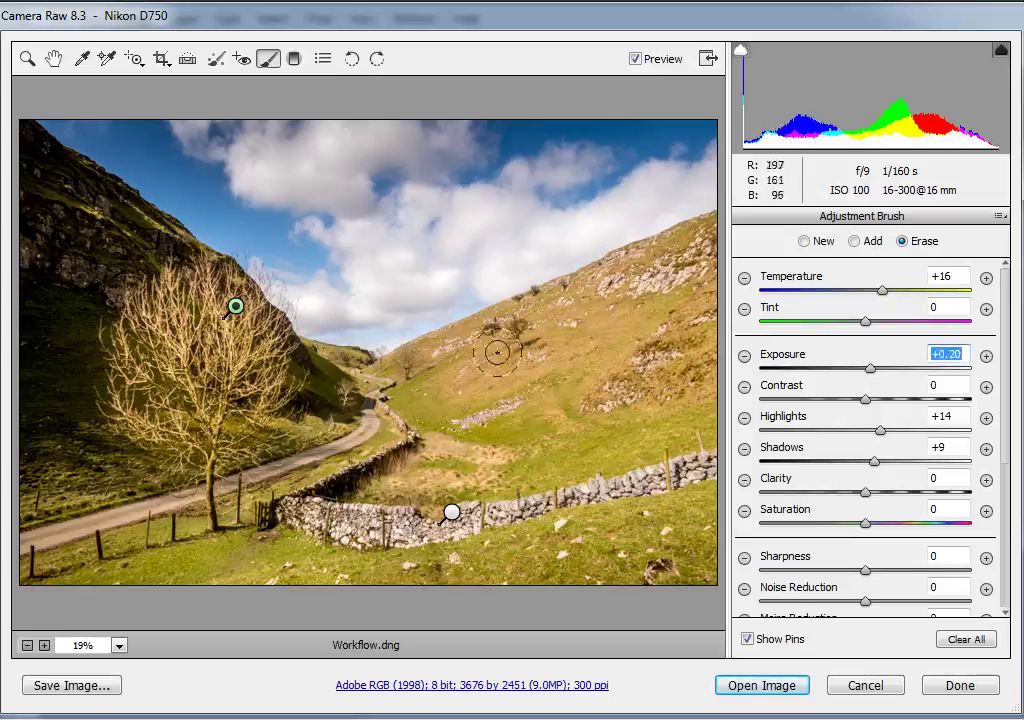
click(806, 241)
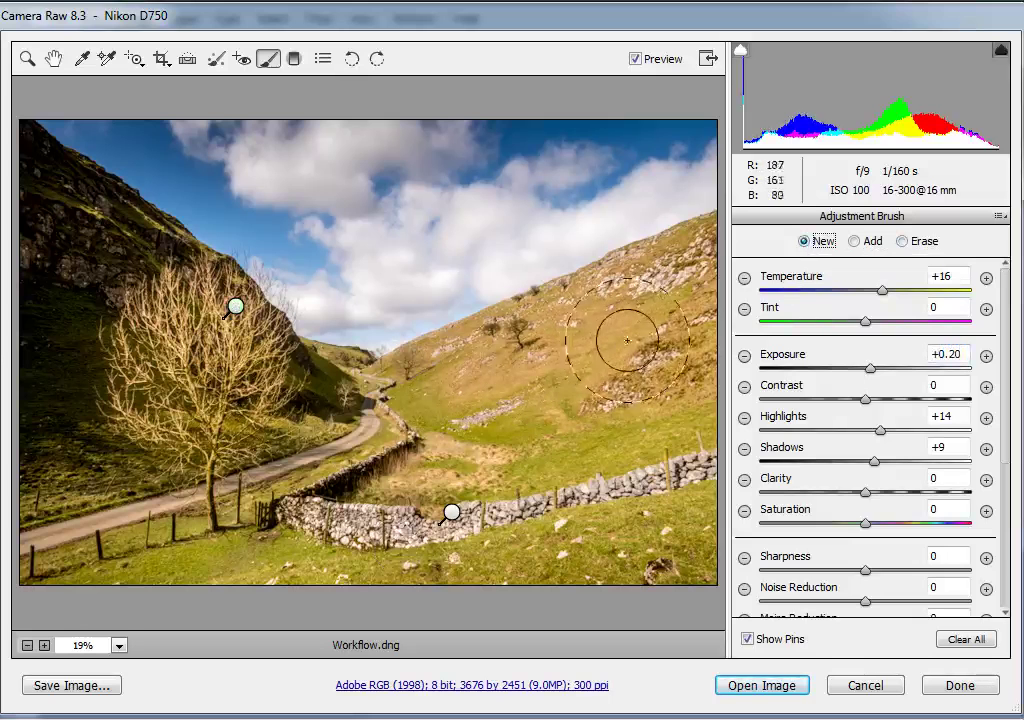
mouse_move(627, 341)
mouse_down()
mouse_move(491, 375)
mouse_move(629, 334)
mouse_up()
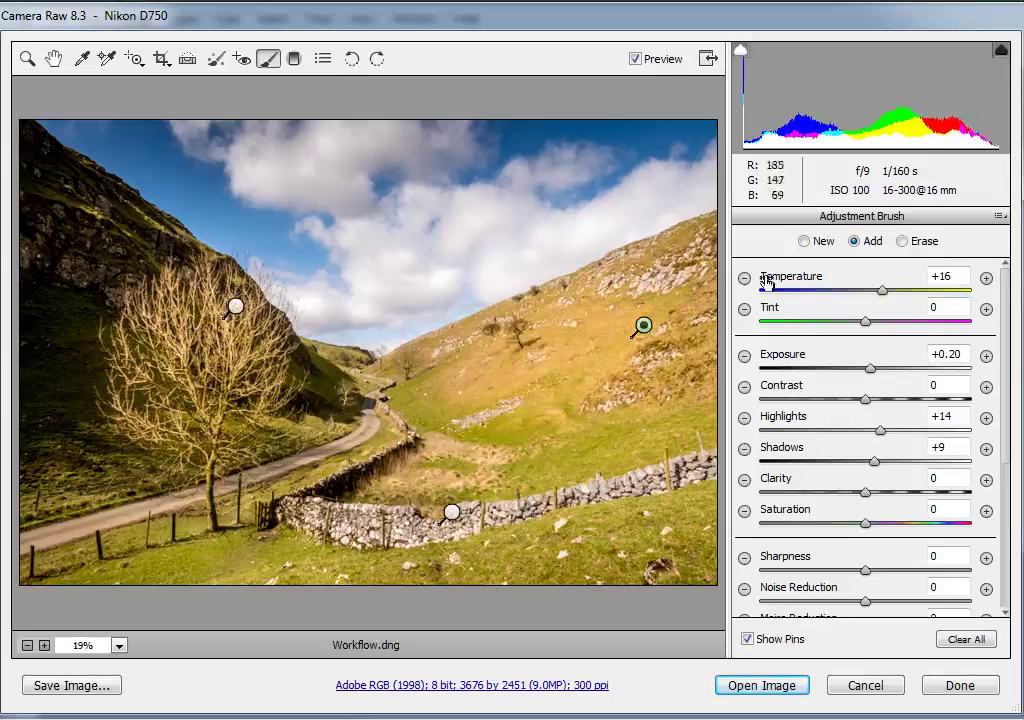
drag(866, 368, 851, 378)
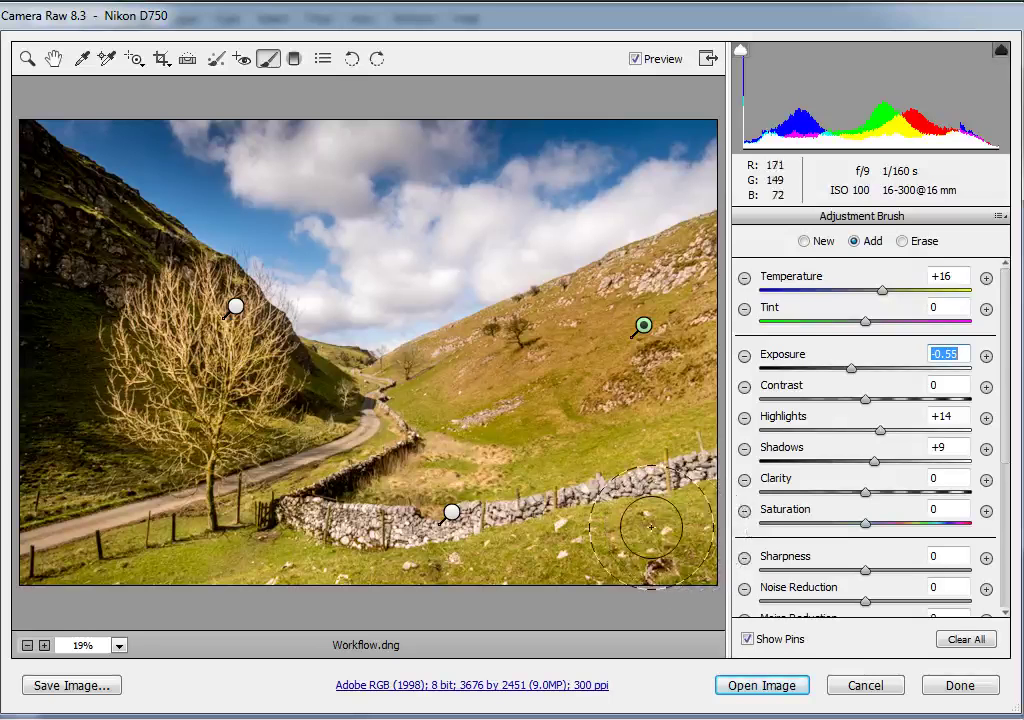
click(643, 326)
mouse_move(643, 326)
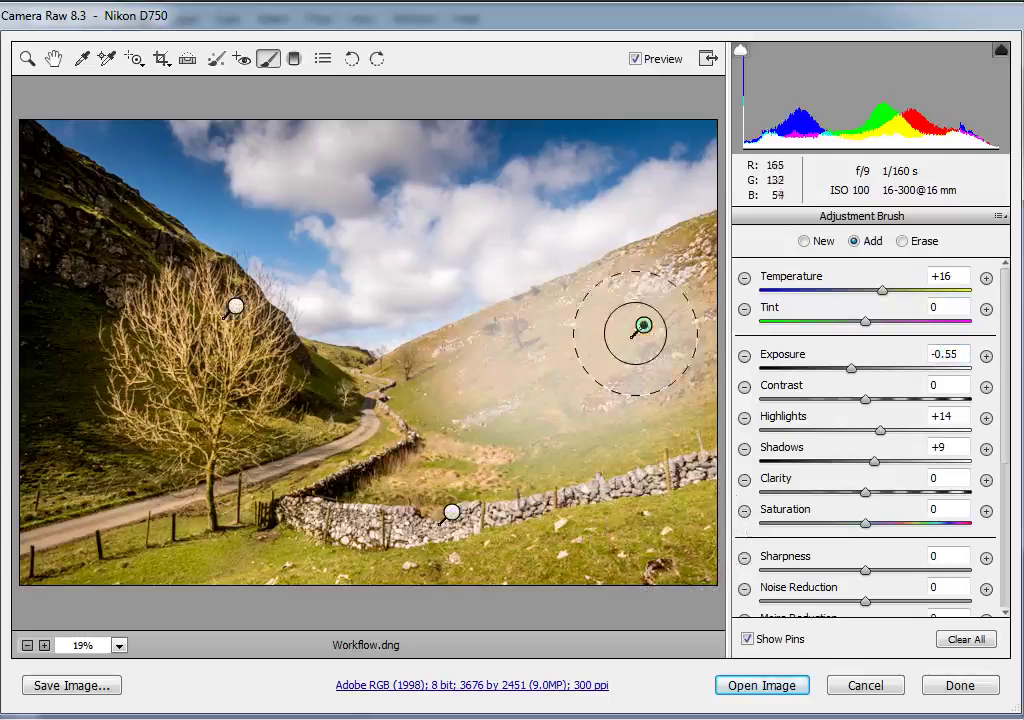
key(Delete)
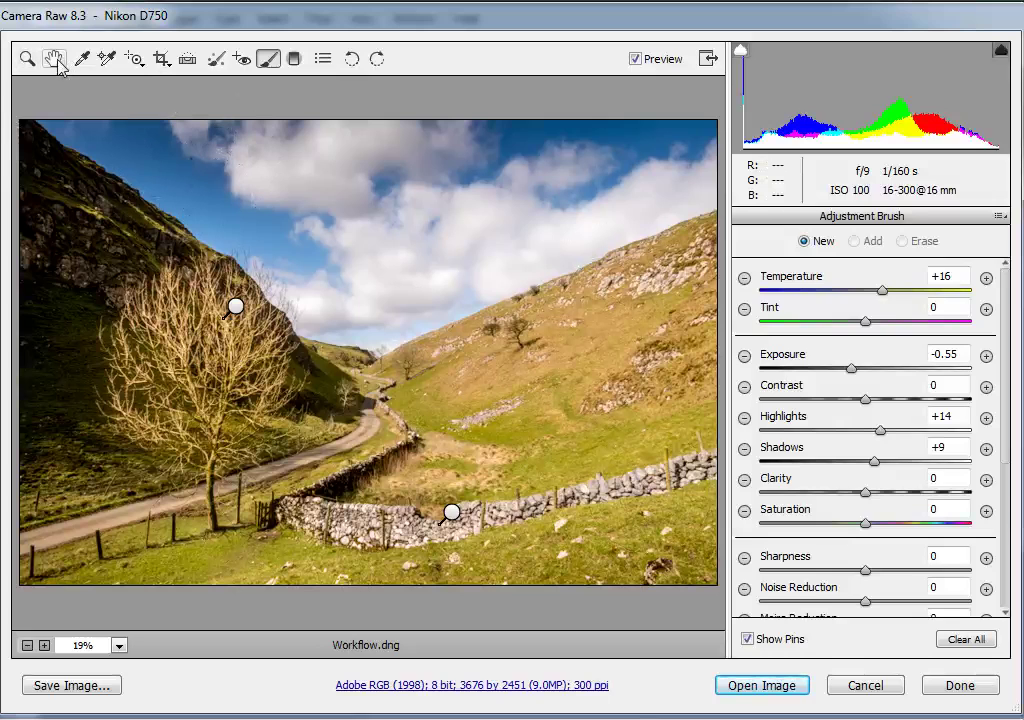
Step: Zoom the preview to 100% with the Hand tool and pan to the bare tree's branches
click(54, 59)
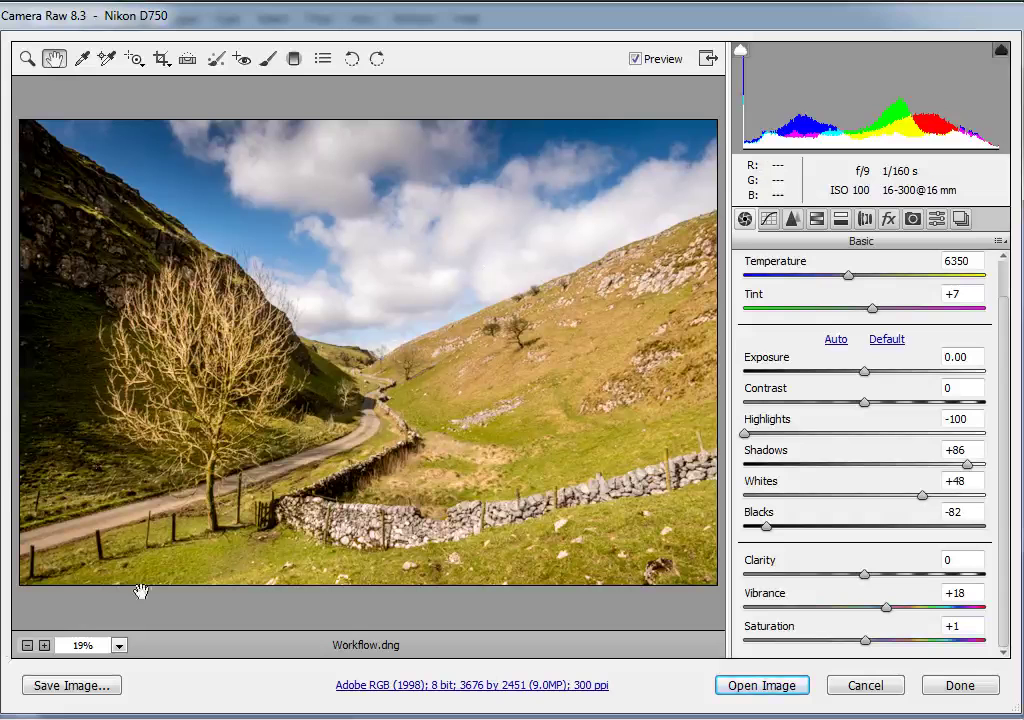
click(44, 646)
click(44, 646)
click(44, 646)
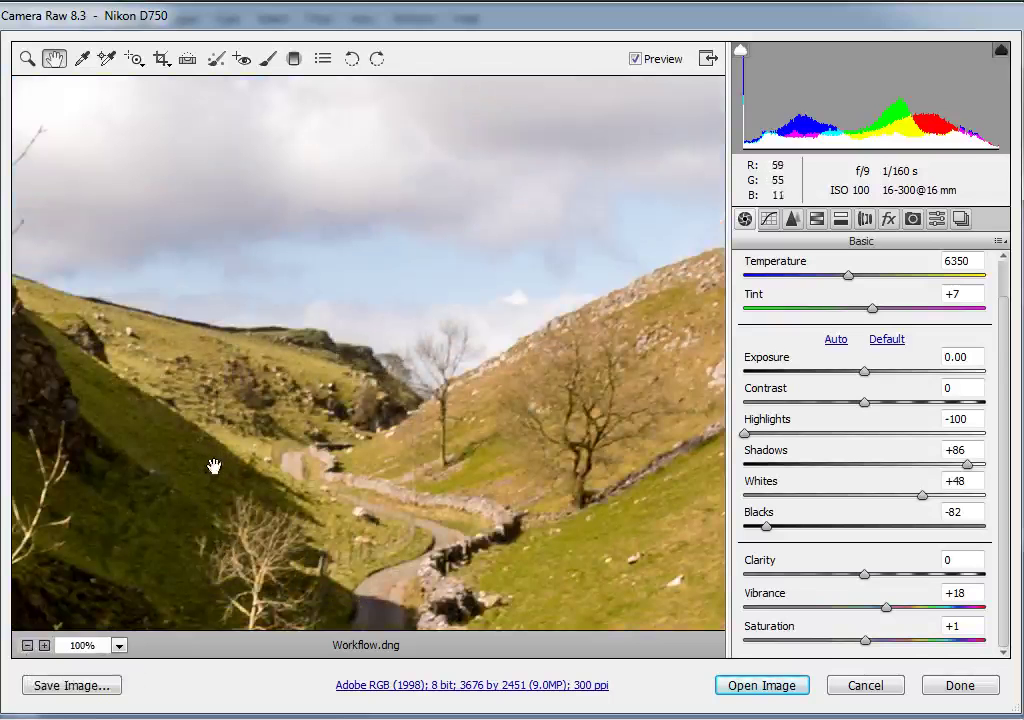
drag(213, 462, 397, 423)
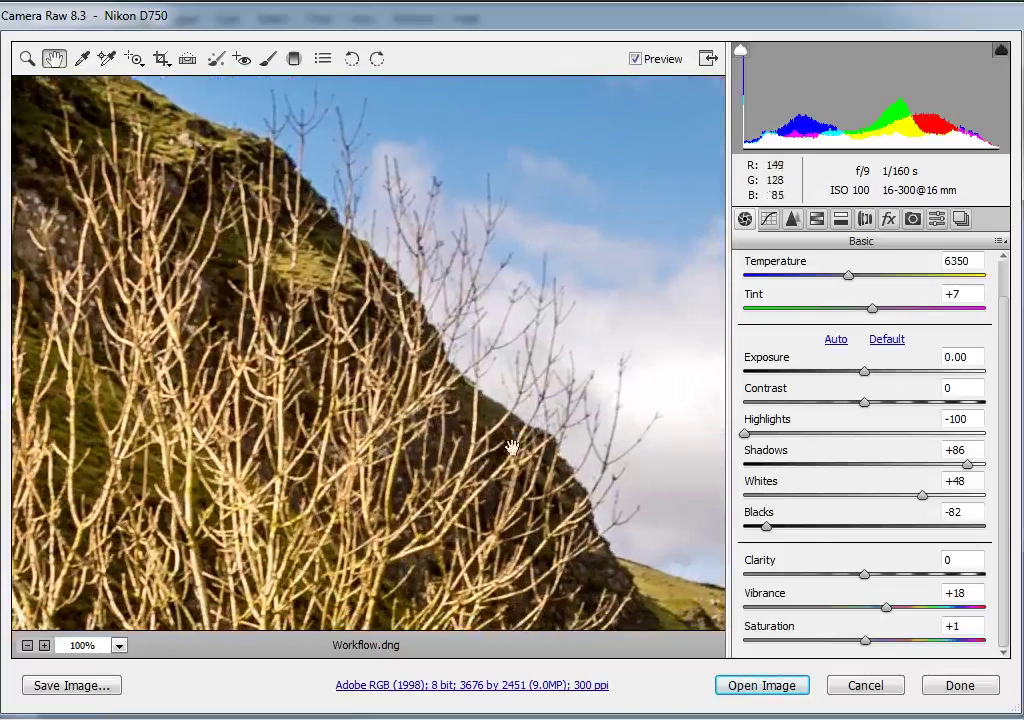
Step: In the Detail tab, raise Sharpening Amount to 100, keeping Radius 1.0 and Detail 25
click(793, 222)
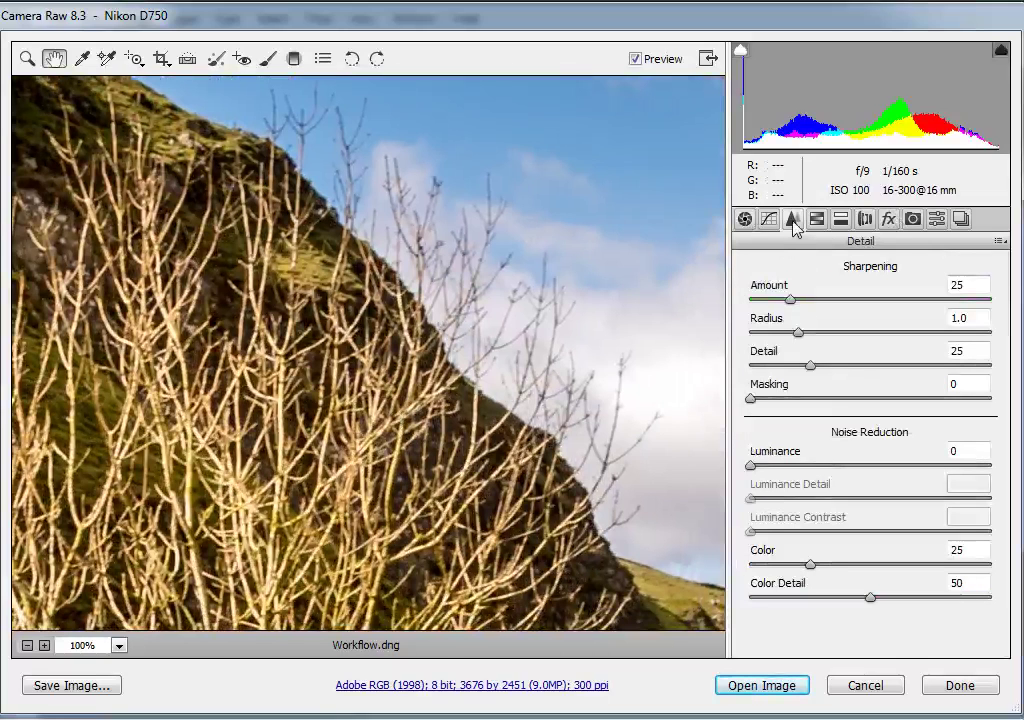
click(789, 298)
drag(789, 298, 909, 313)
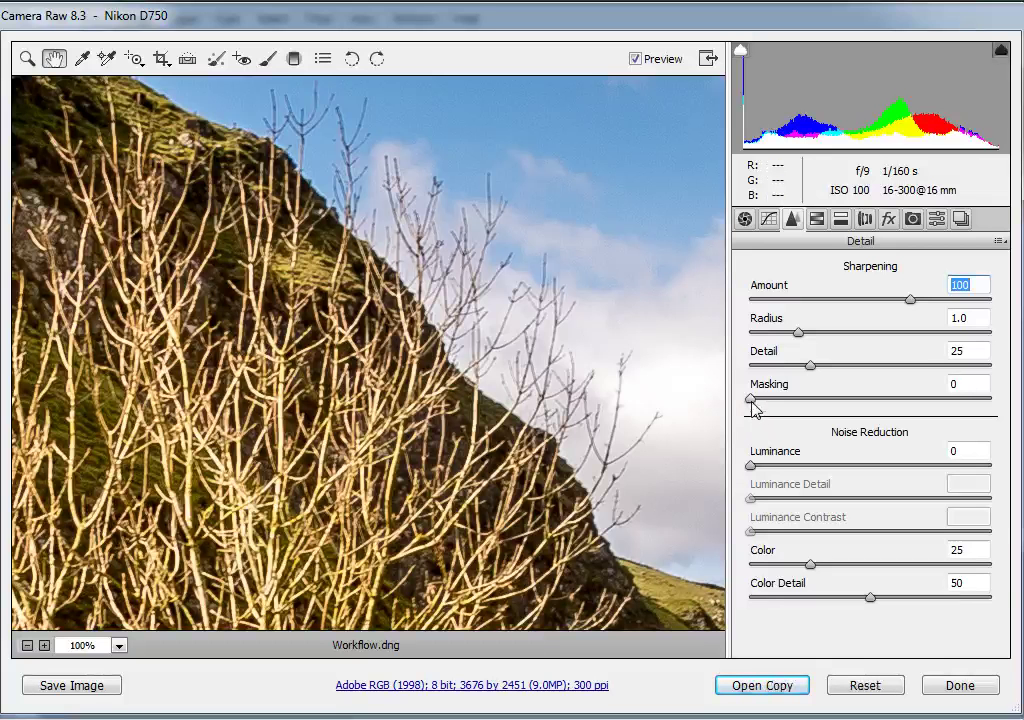
Step: Set sharpening Masking to 90 using the mask preview, so only strong edges like branches stay white
drag(751, 400, 940, 412)
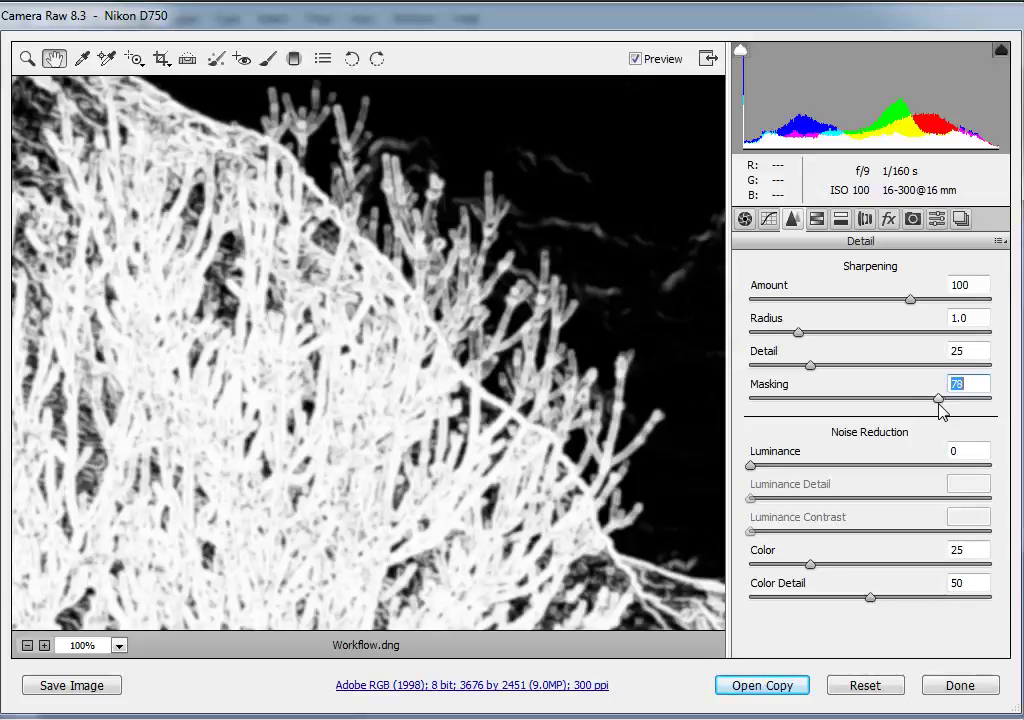
drag(940, 411, 967, 410)
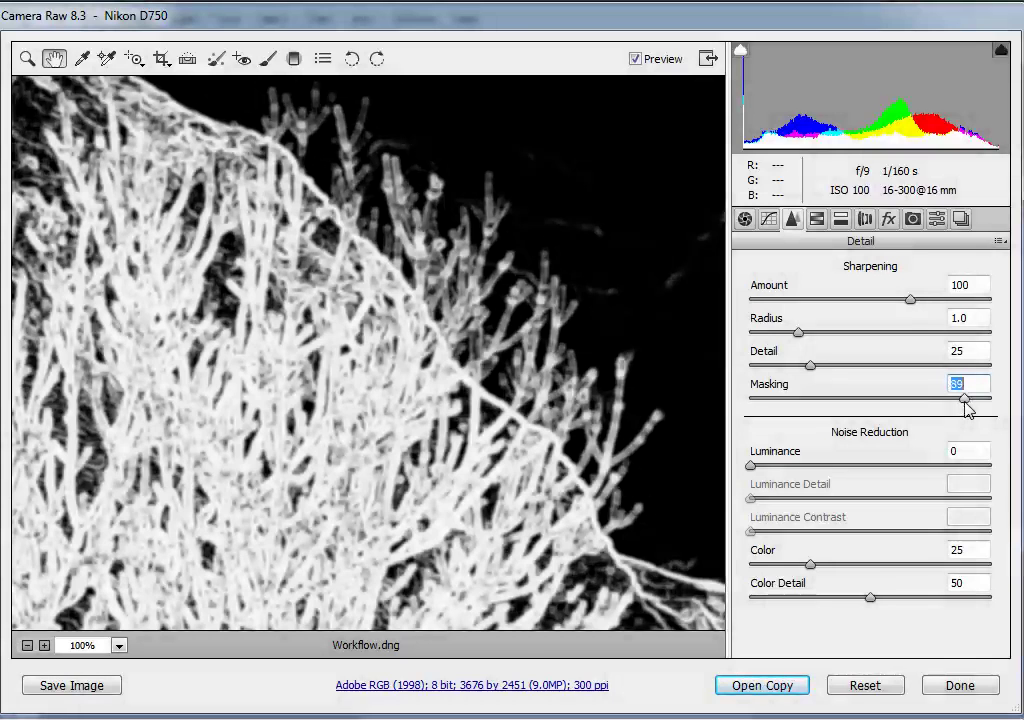
drag(966, 407, 969, 409)
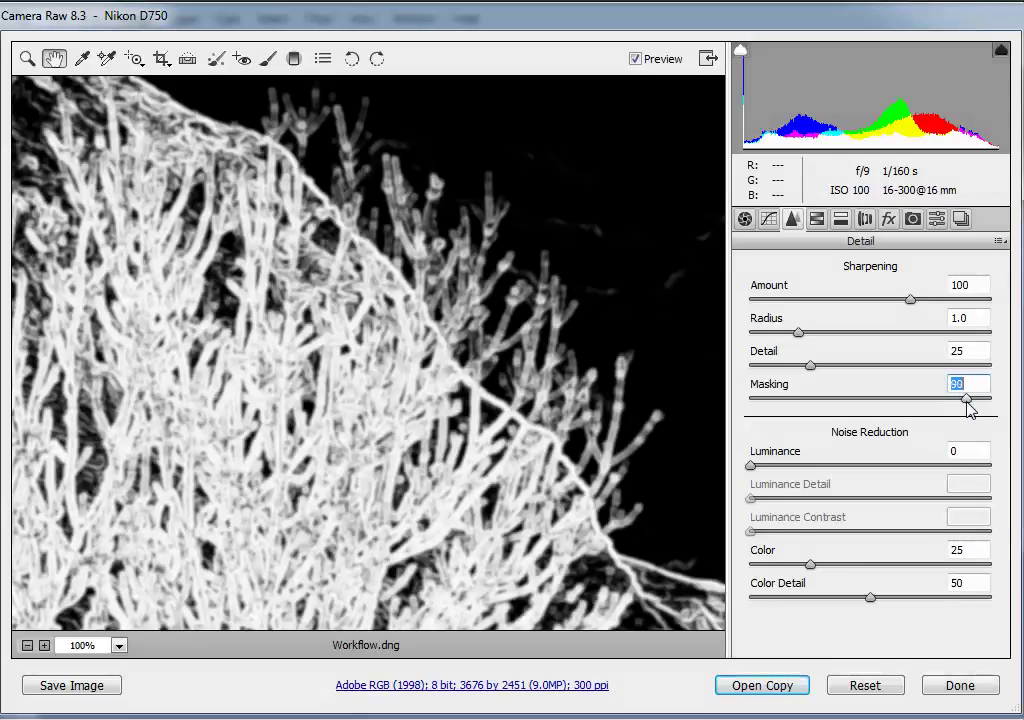
drag(969, 409, 969, 409)
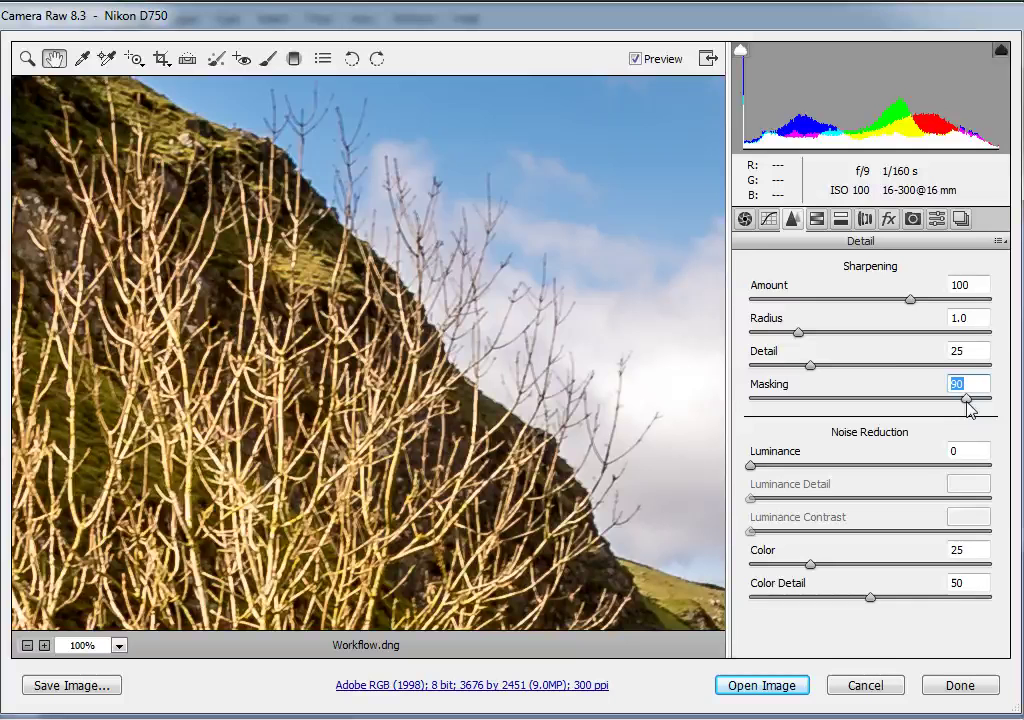
Step: Zoom out and fit the whole photo in the preview
click(27, 646)
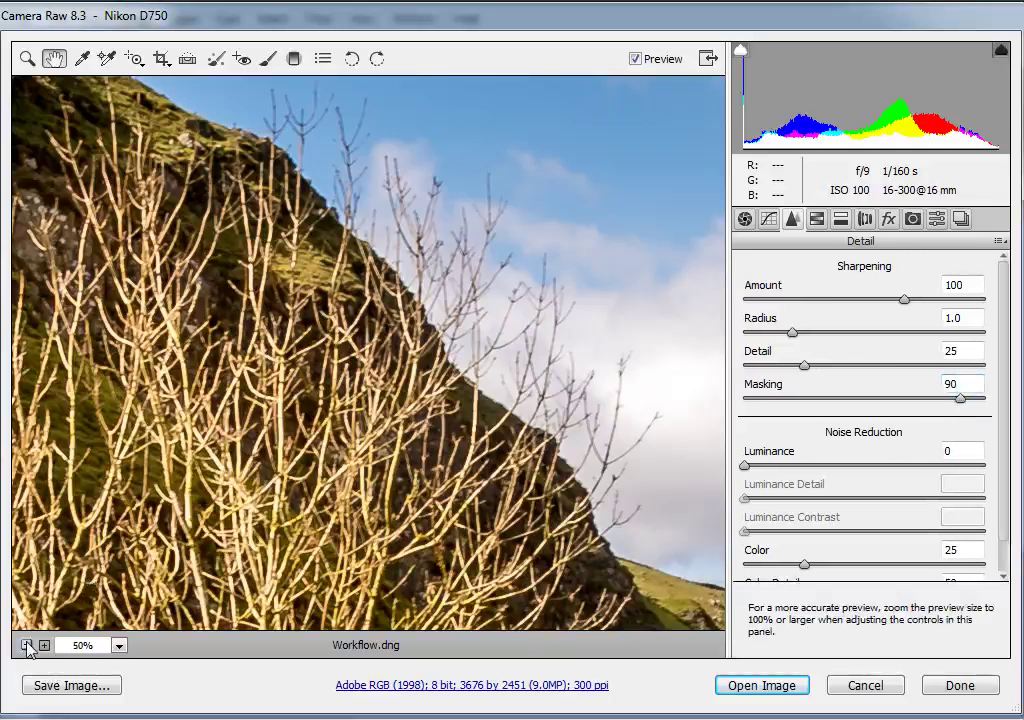
click(27, 646)
click(27, 646)
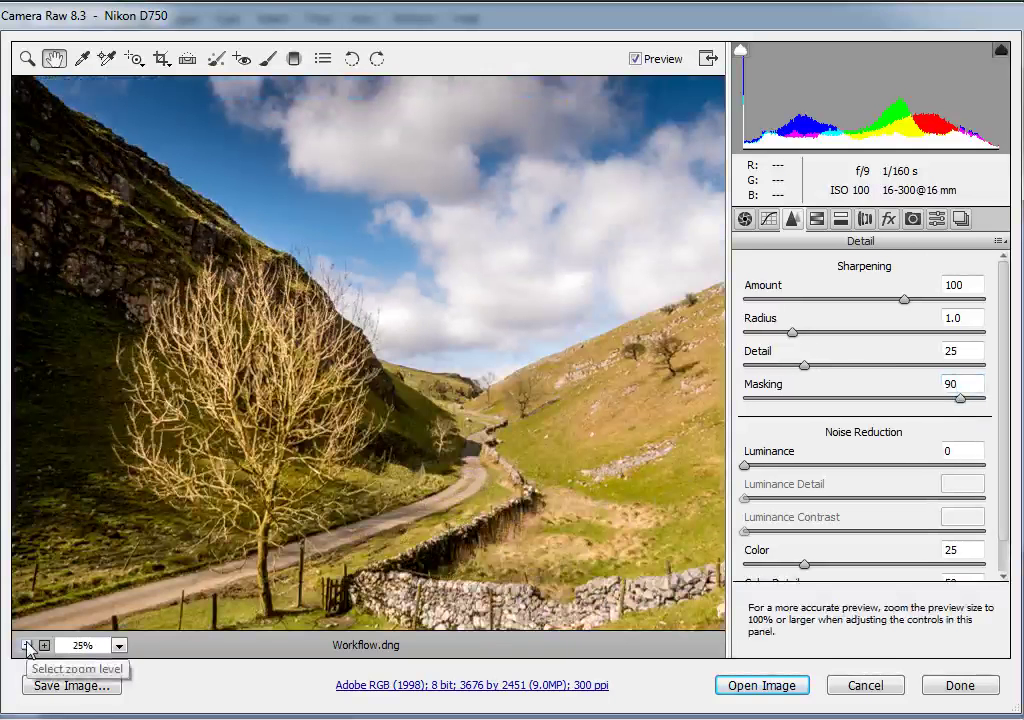
click(27, 646)
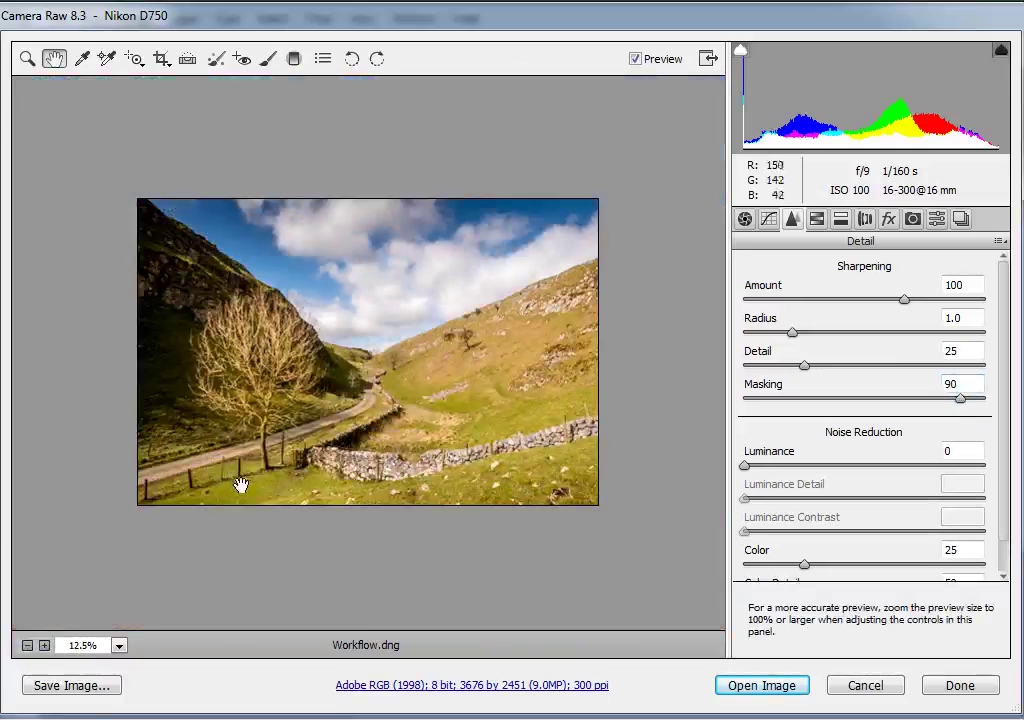
double_click(54, 60)
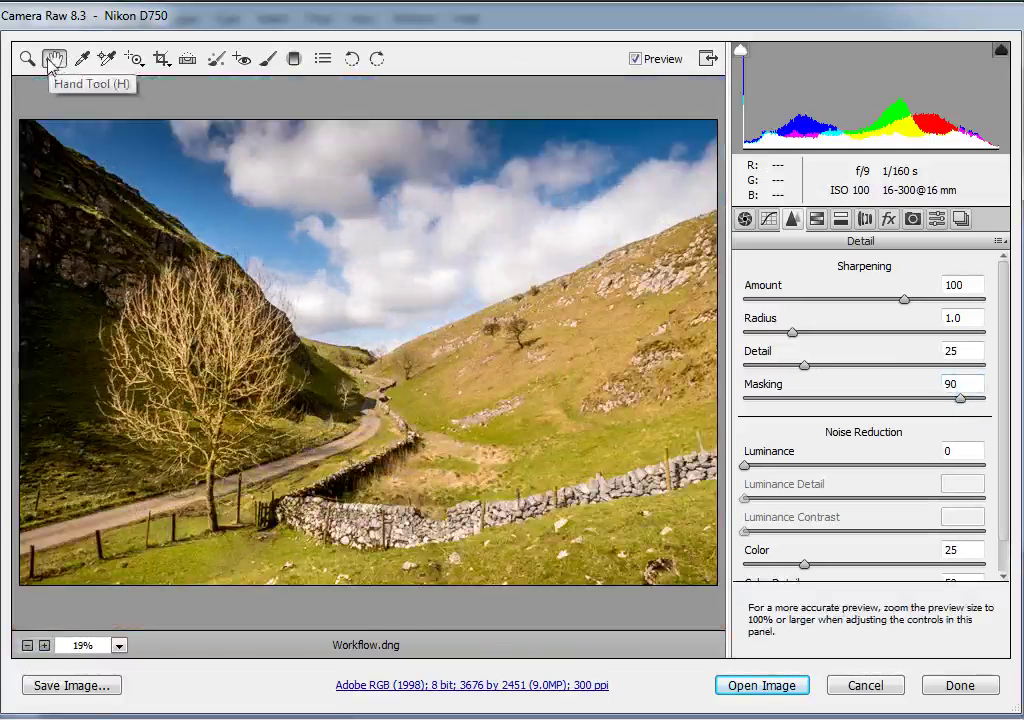
key(alt)
Step: Check the Masking 90 sharpening mask as a black-and-white preview
alt+click(961, 399)
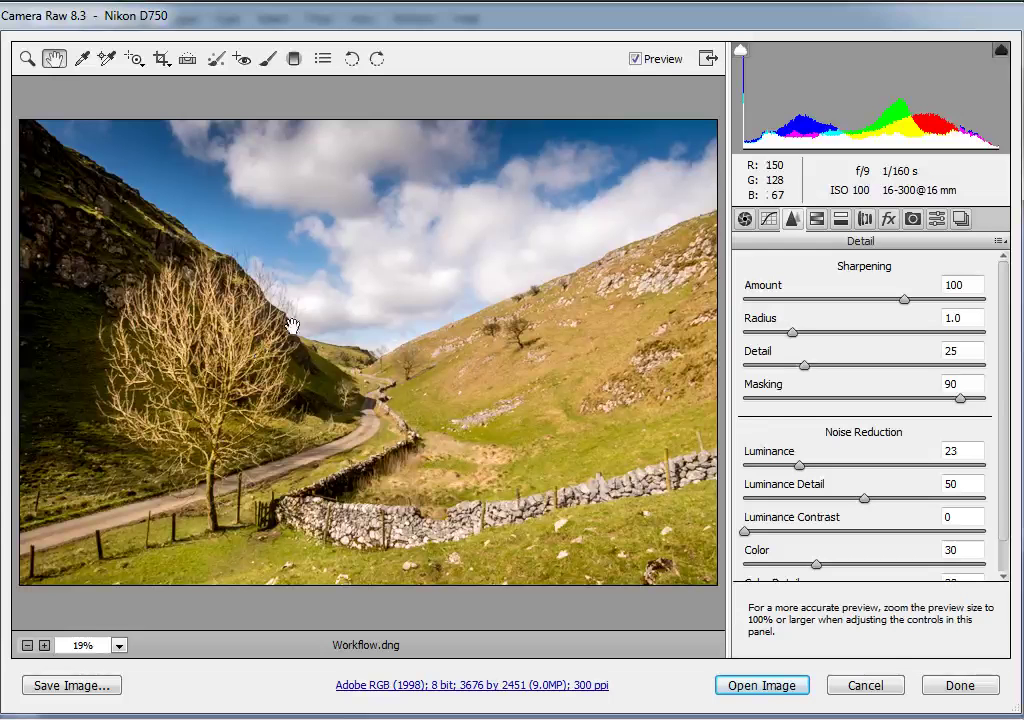
Step: Open the edited photo in Photoshop and save it as JPEG Workflow.jpg on the Desktop
click(761, 688)
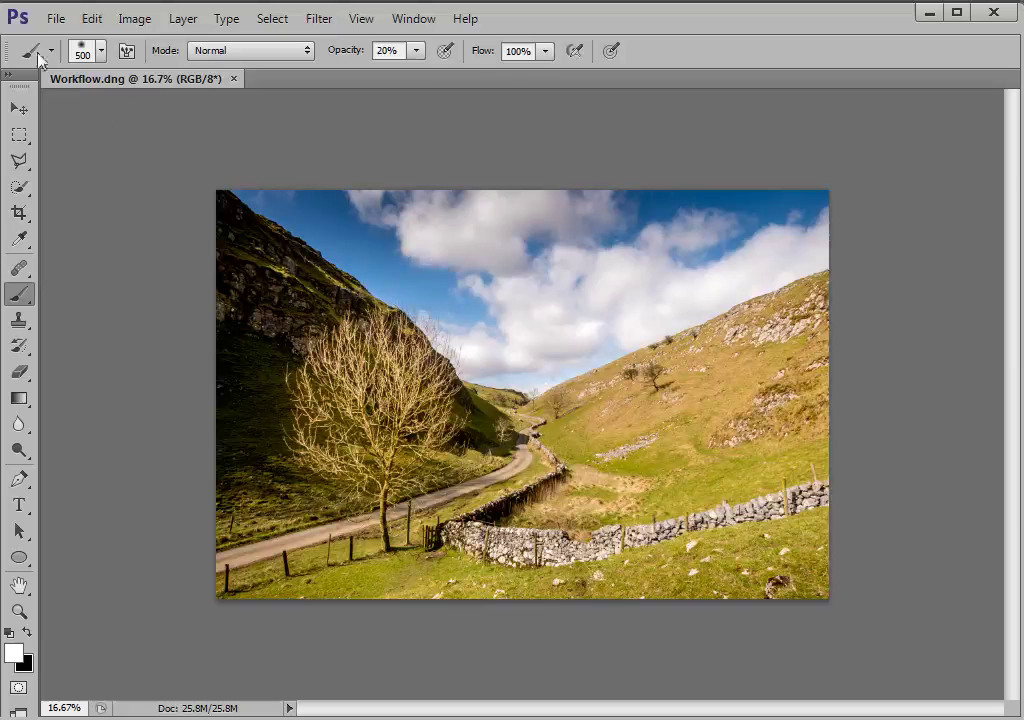
click(50, 17)
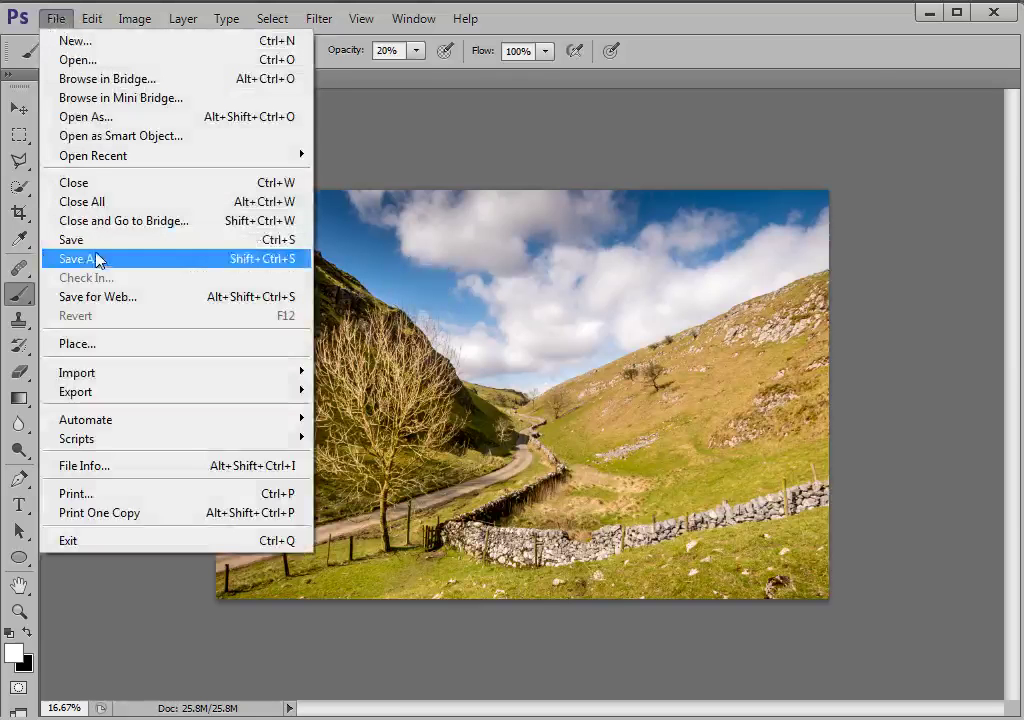
click(100, 260)
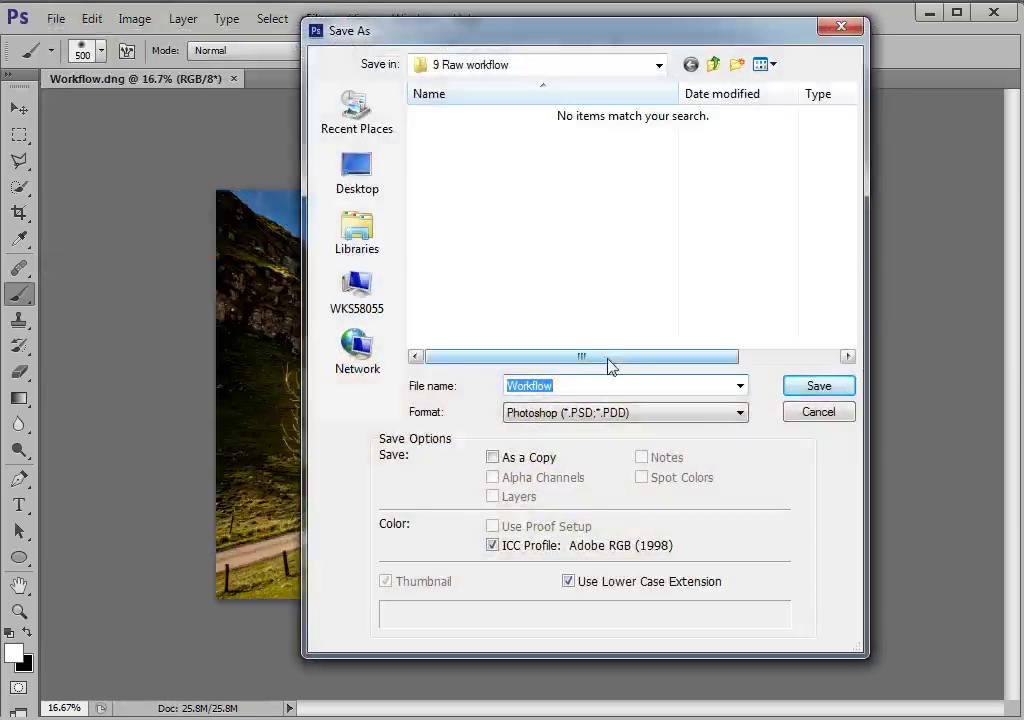
click(624, 416)
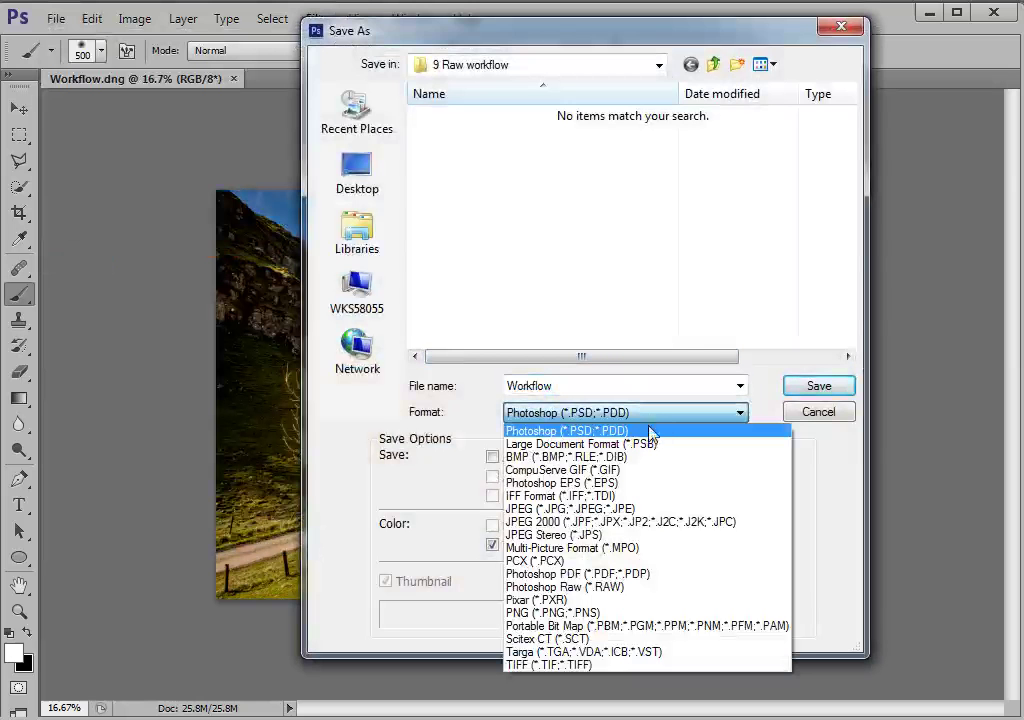
click(569, 511)
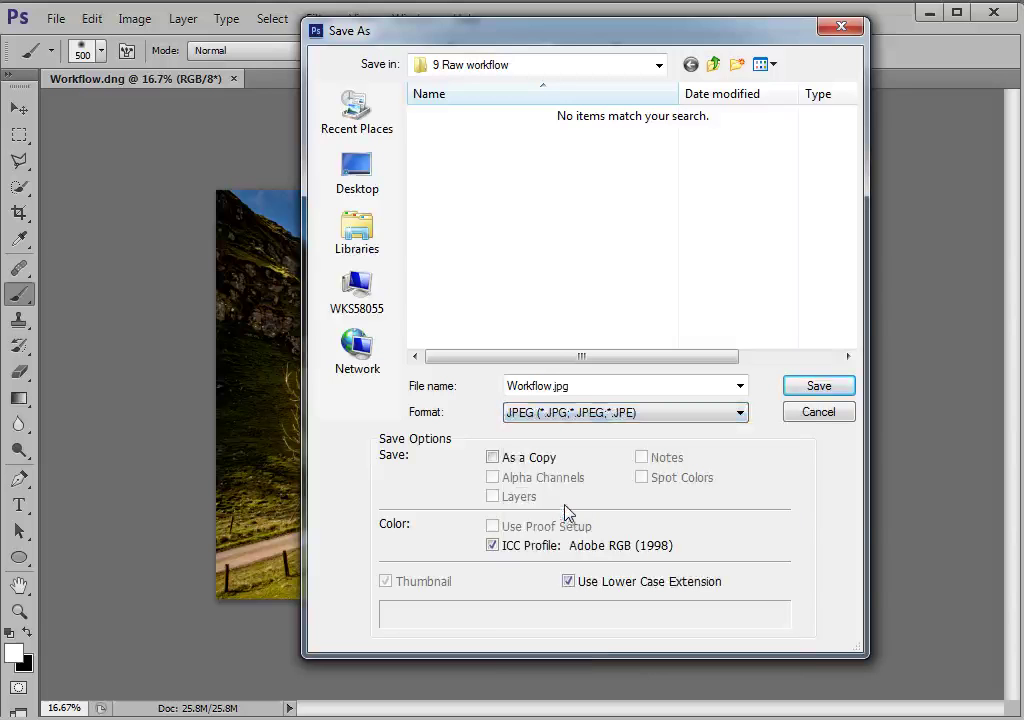
click(362, 182)
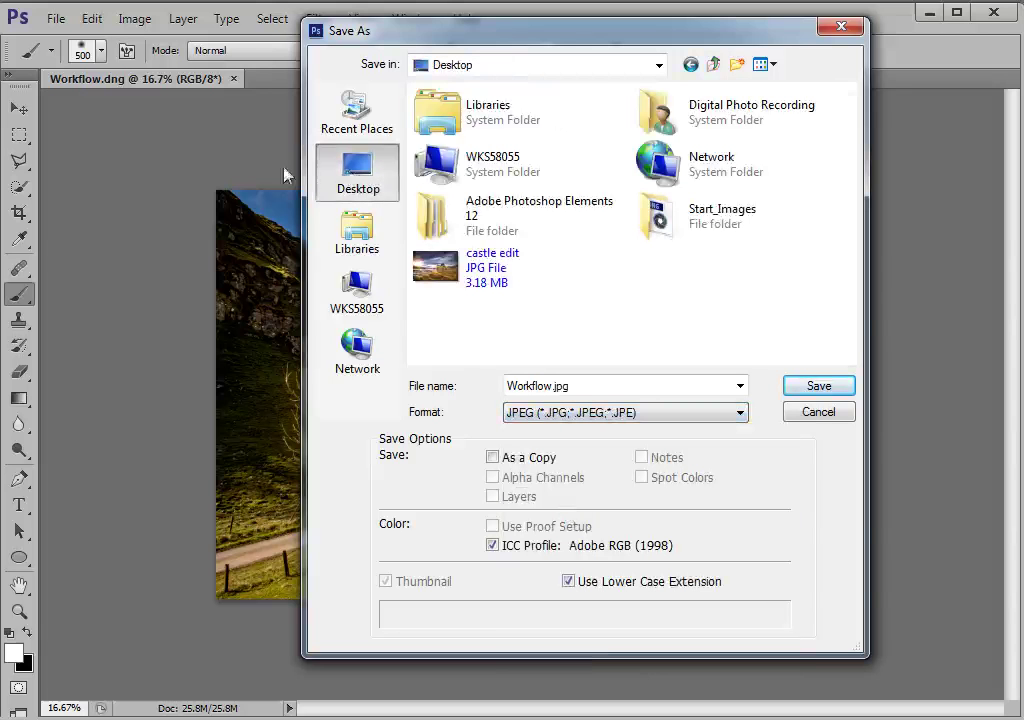
click(814, 388)
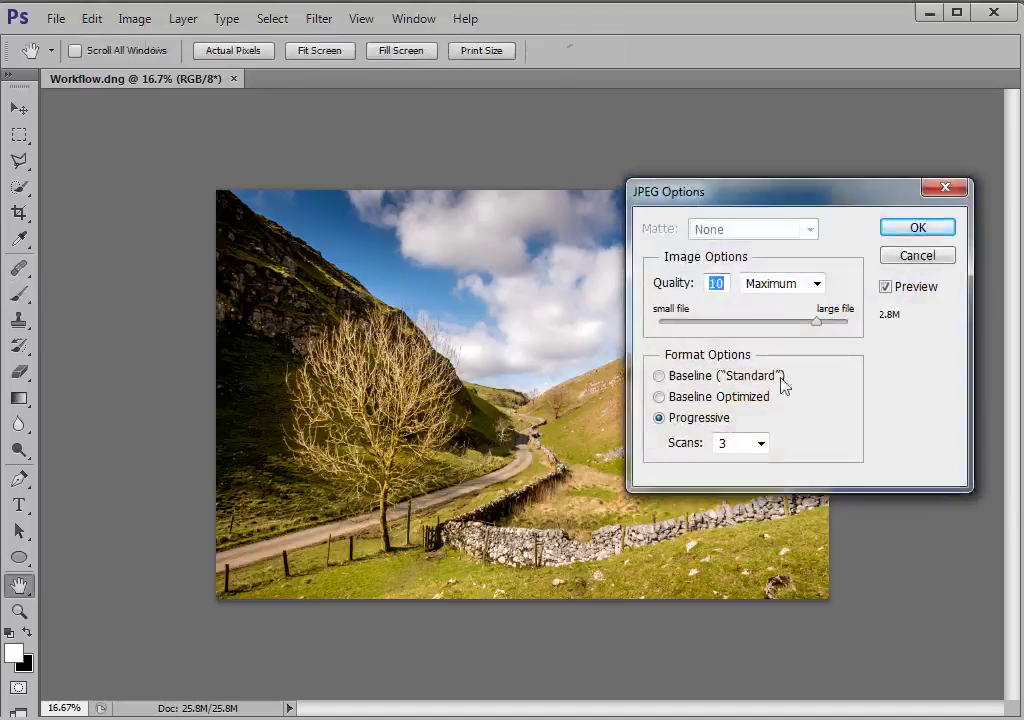
Step: Set JPEG Options quality to 10 (Maximum) and confirm to write Workflow.jpg
drag(808, 196, 660, 218)
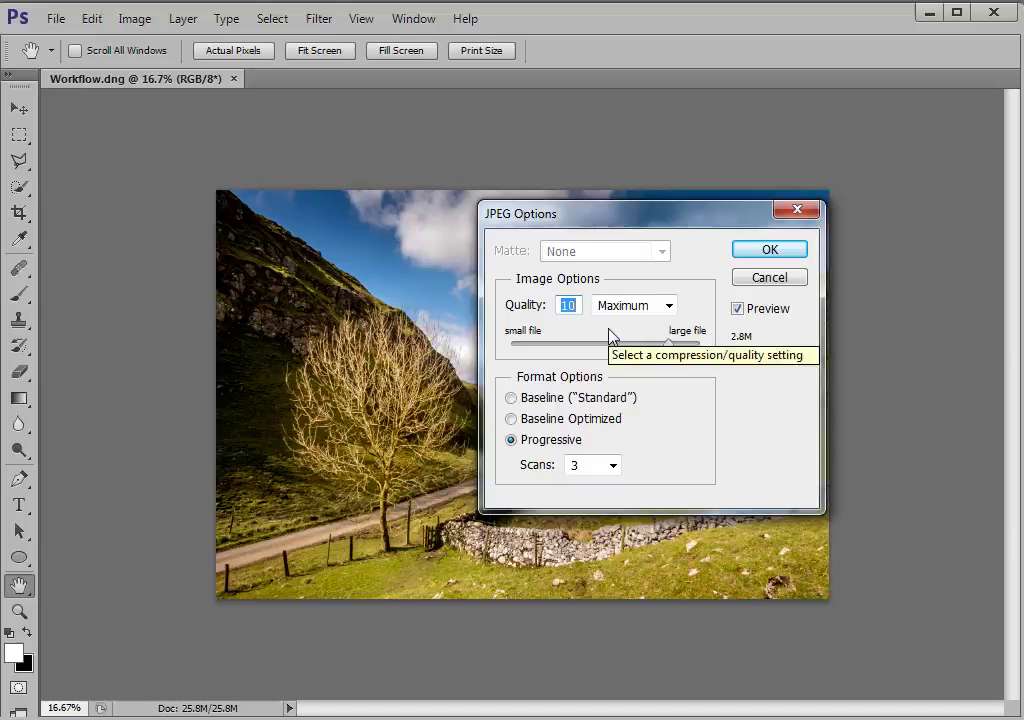
drag(669, 345, 483, 352)
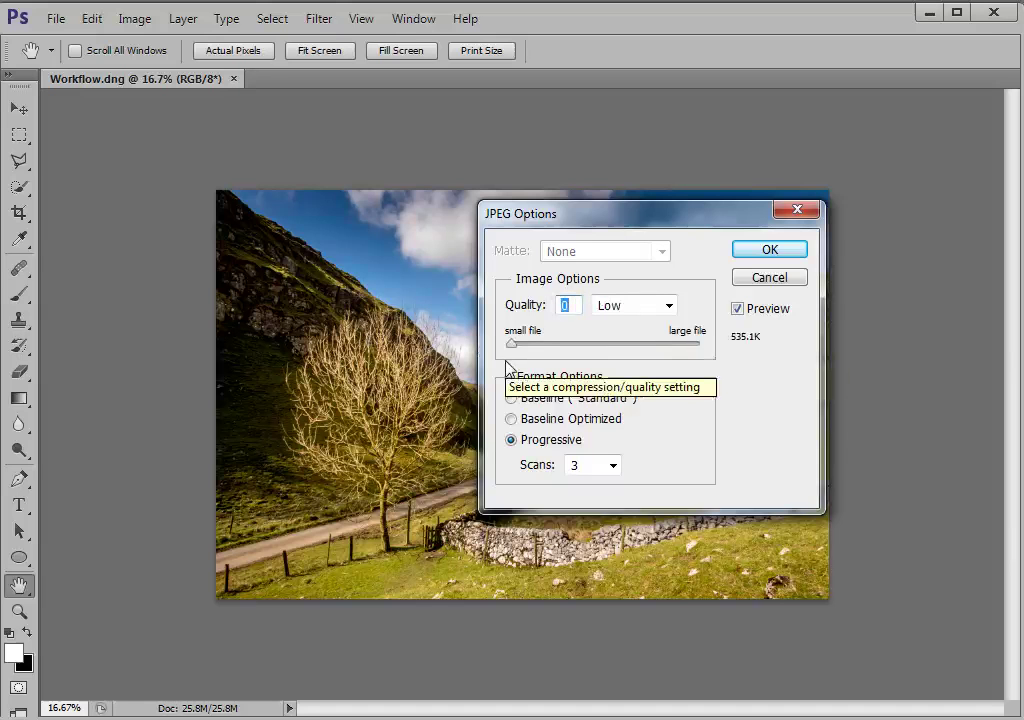
drag(514, 346, 672, 362)
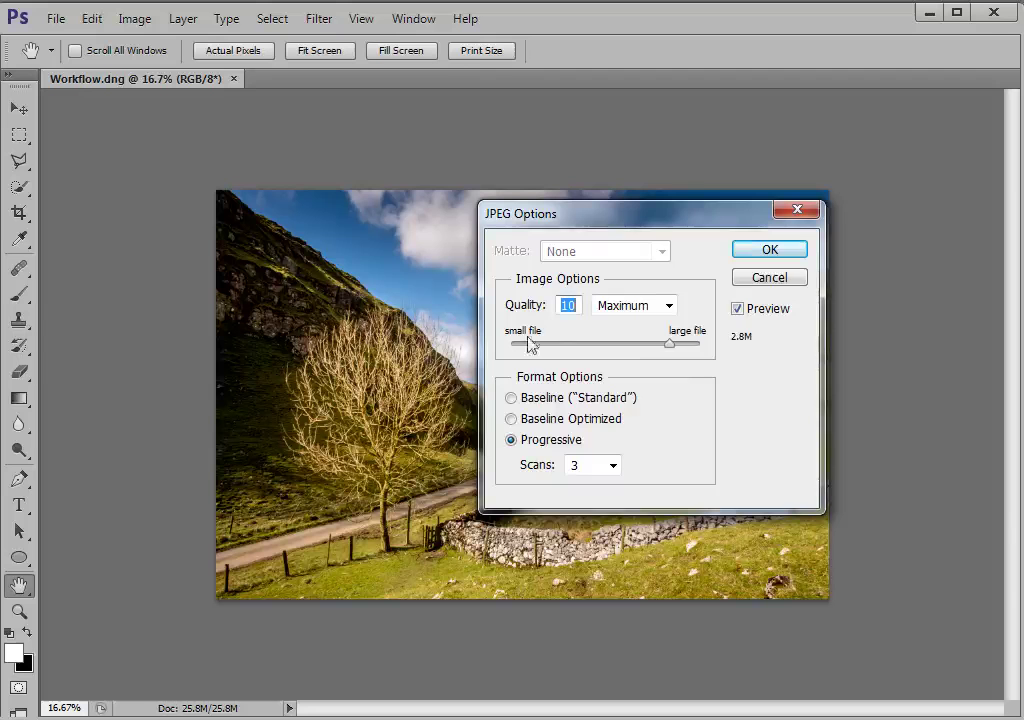
click(776, 255)
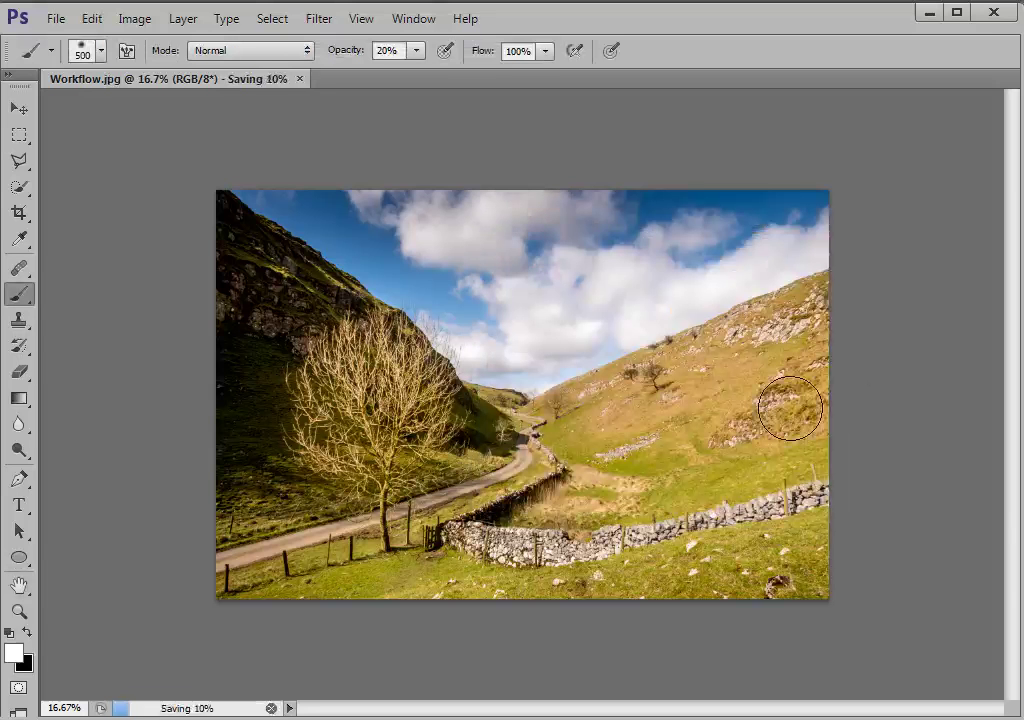